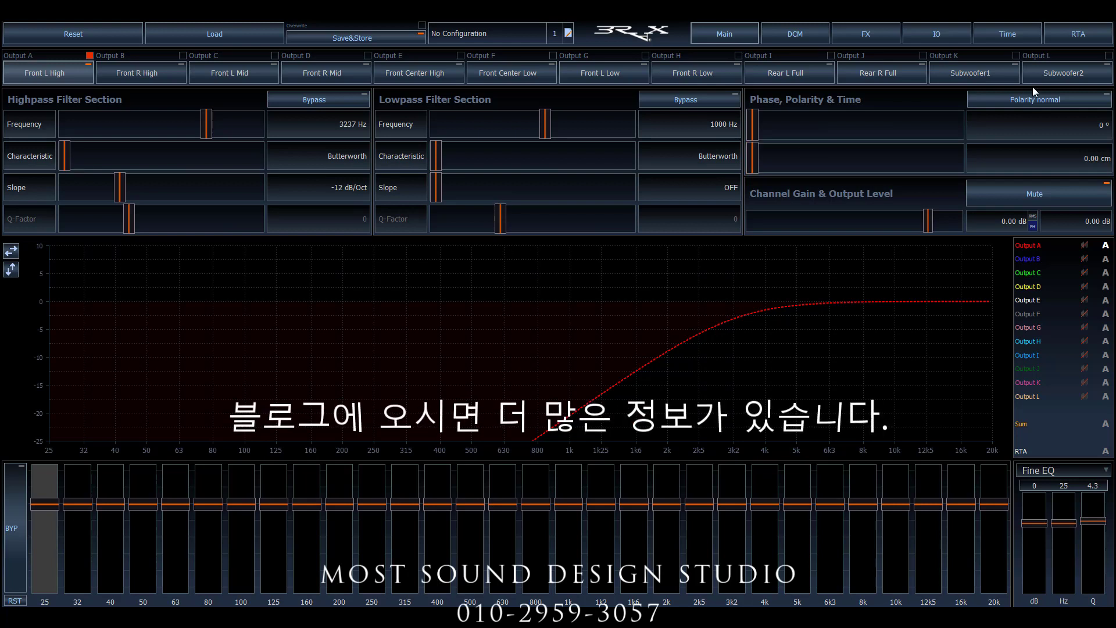
# - In the time configuration, unmute Front R High and Front R Mid and set their distances to 281.21 cm and 198.69 cm
pyautogui.click(954, 31)
pyautogui.click(996, 32)
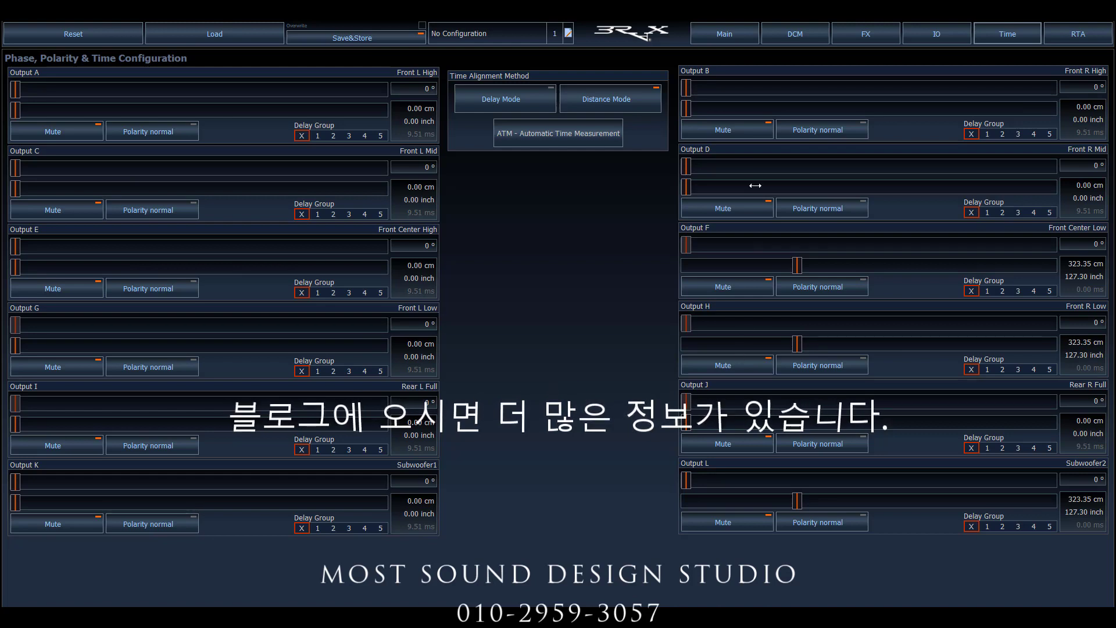
pyautogui.click(733, 135)
pyautogui.click(747, 207)
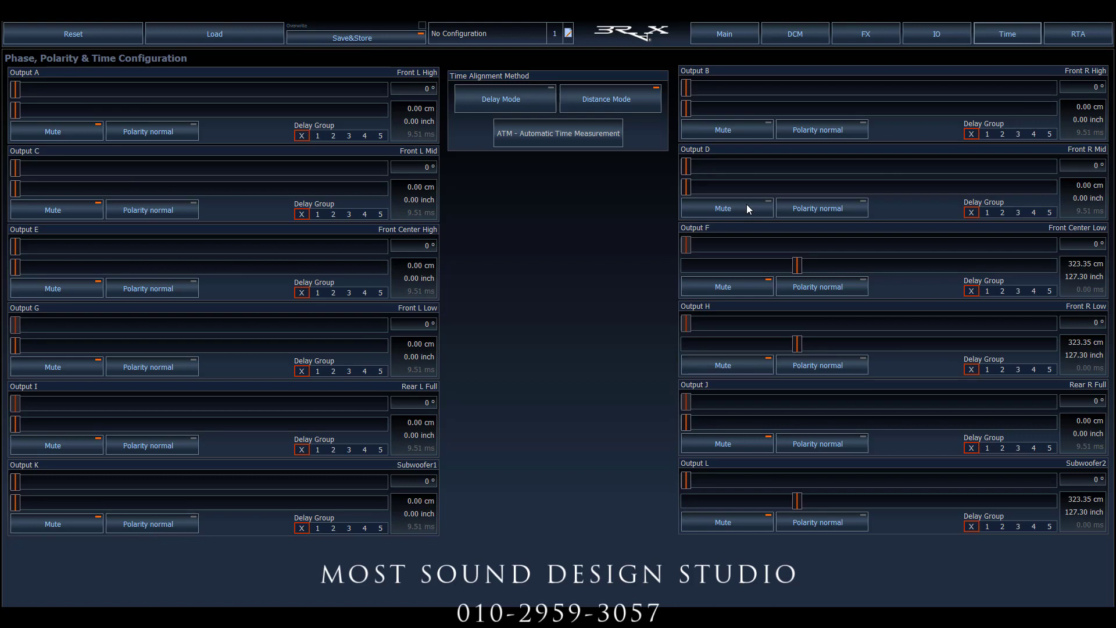
pyautogui.moveTo(687, 108); pyautogui.dragTo(783, 110)
pyautogui.moveTo(686, 187); pyautogui.dragTo(756, 187)
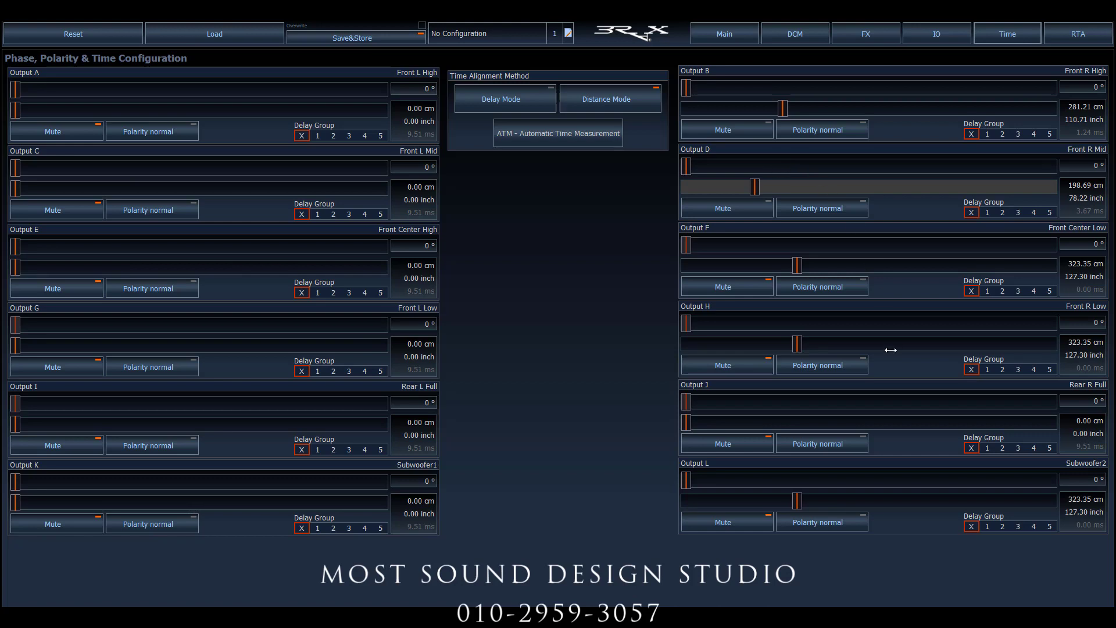
# - Unmute Front R Low and reset the distances of Front R Low and Front Center Low to 0 cm
pyautogui.click(748, 365)
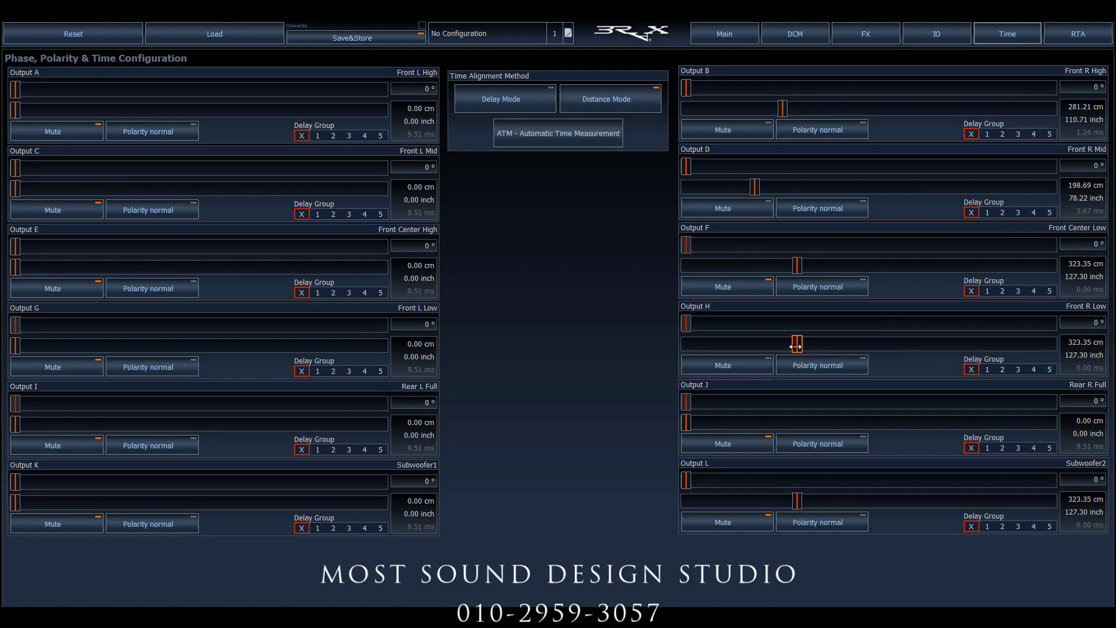
pyautogui.moveTo(797, 344); pyautogui.dragTo(647, 368)
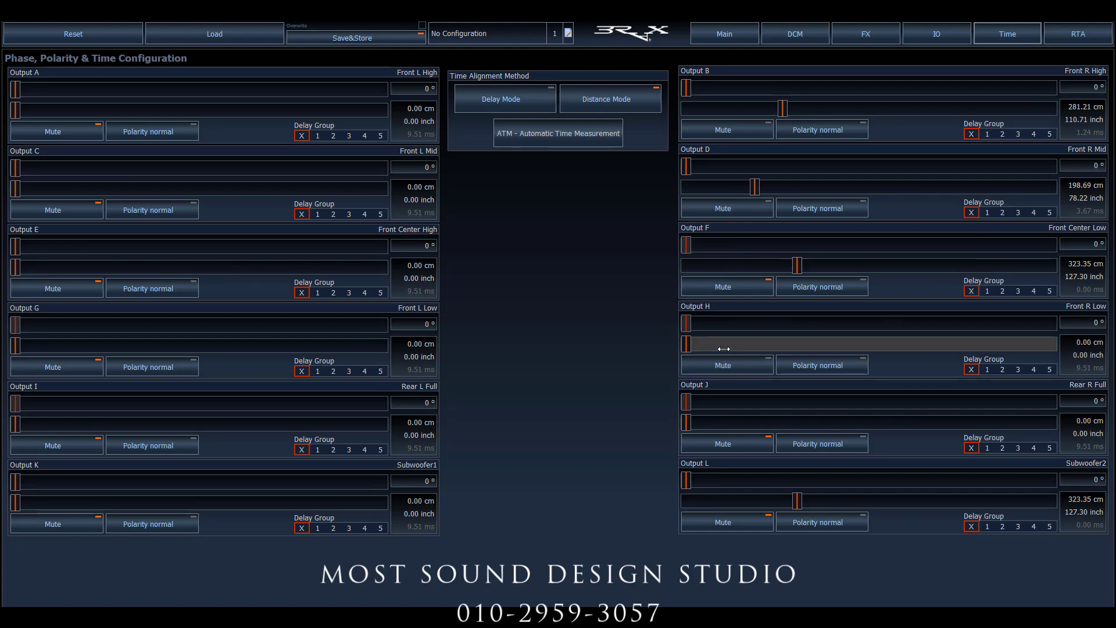
pyautogui.moveTo(797, 265); pyautogui.dragTo(664, 340)
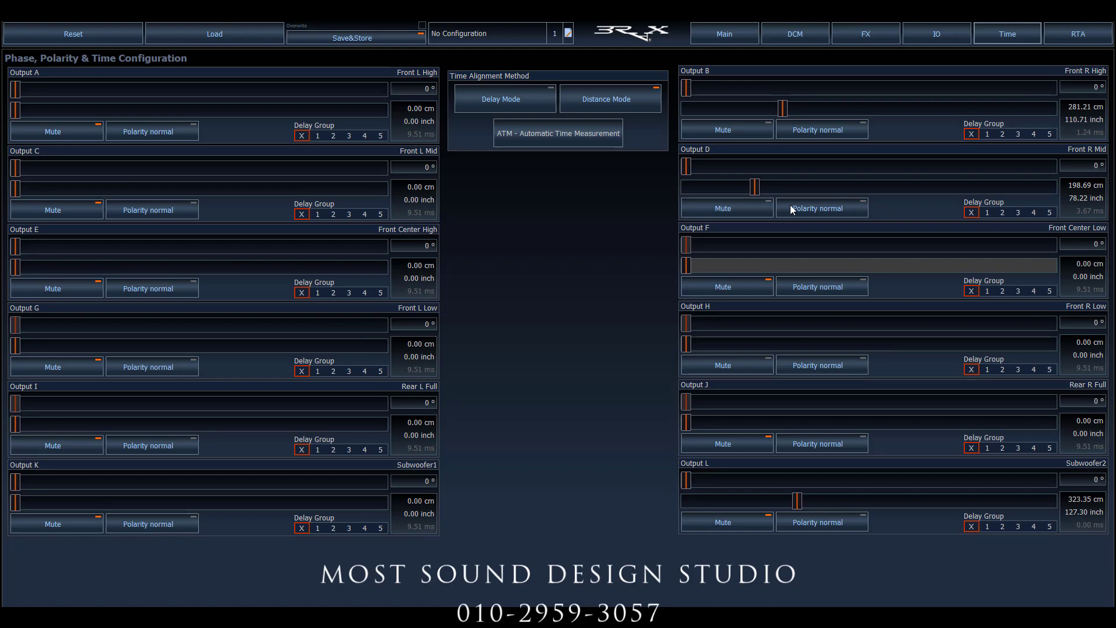
# - Set the distance of Front R Low to 129.63 cm and Subwoofer2 to 33.65 cm, and unmute Subwoofer2
pyautogui.moveTo(685, 351); pyautogui.dragTo(733, 350)
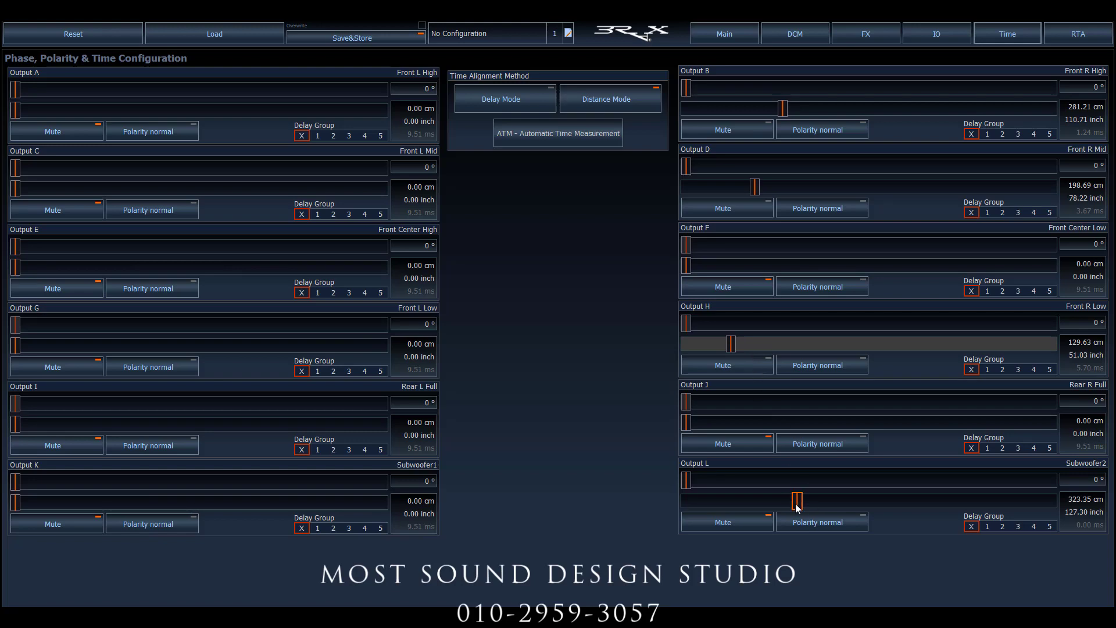
pyautogui.moveTo(792, 502); pyautogui.dragTo(699, 510)
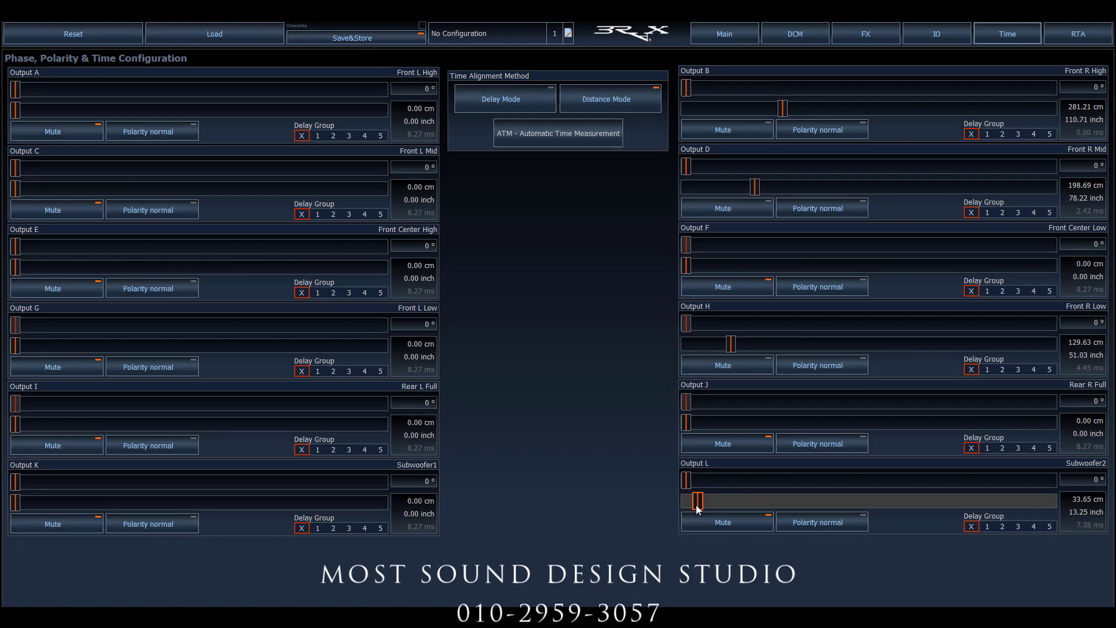
pyautogui.click(731, 525)
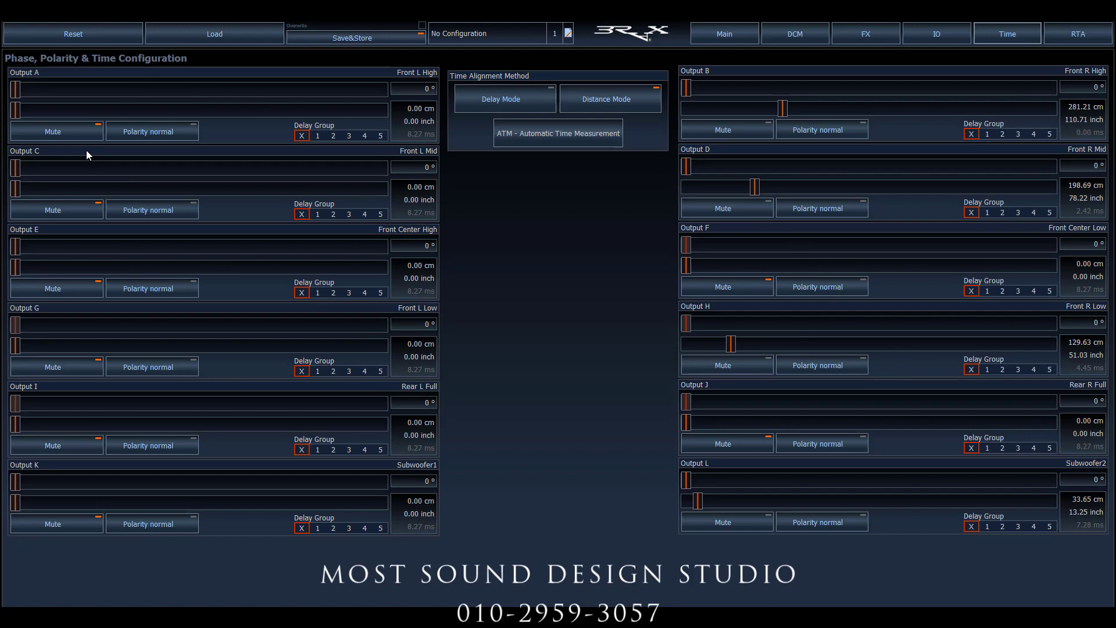
# - Unmute the Front L High, Front L Mid, Front L Low and Subwoofer1 outputs
pyautogui.click(73, 135)
pyautogui.click(69, 526)
pyautogui.click(65, 211)
pyautogui.click(64, 288)
# - Set the distances of Front L High to 492.65 cm, Front L Mid to 211.08 cm, Front L Low to 132.46 cm and Subwoofer1 to 167.52 cm
pyautogui.moveTo(29, 115); pyautogui.dragTo(185, 111)
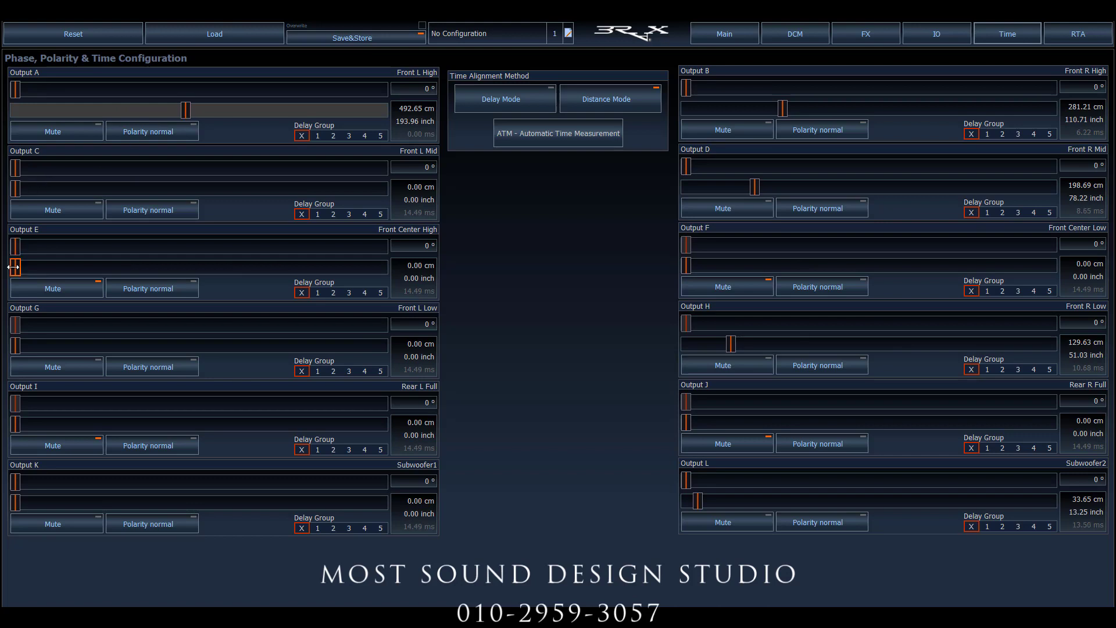
pyautogui.moveTo(15, 268); pyautogui.dragTo(94, 271)
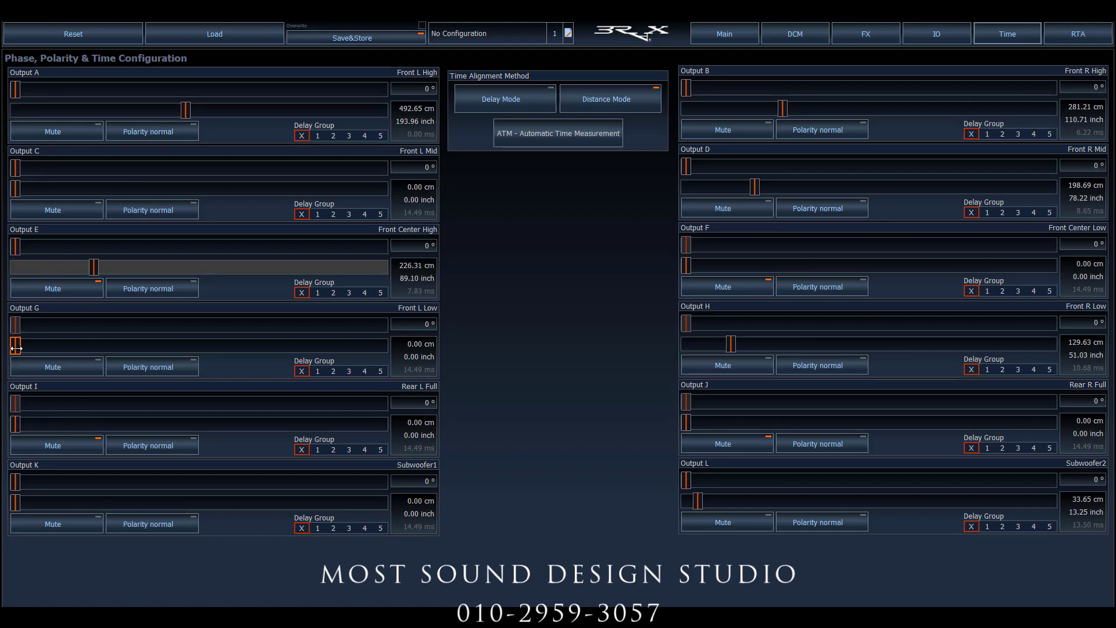
pyautogui.moveTo(16, 349); pyautogui.dragTo(63, 352)
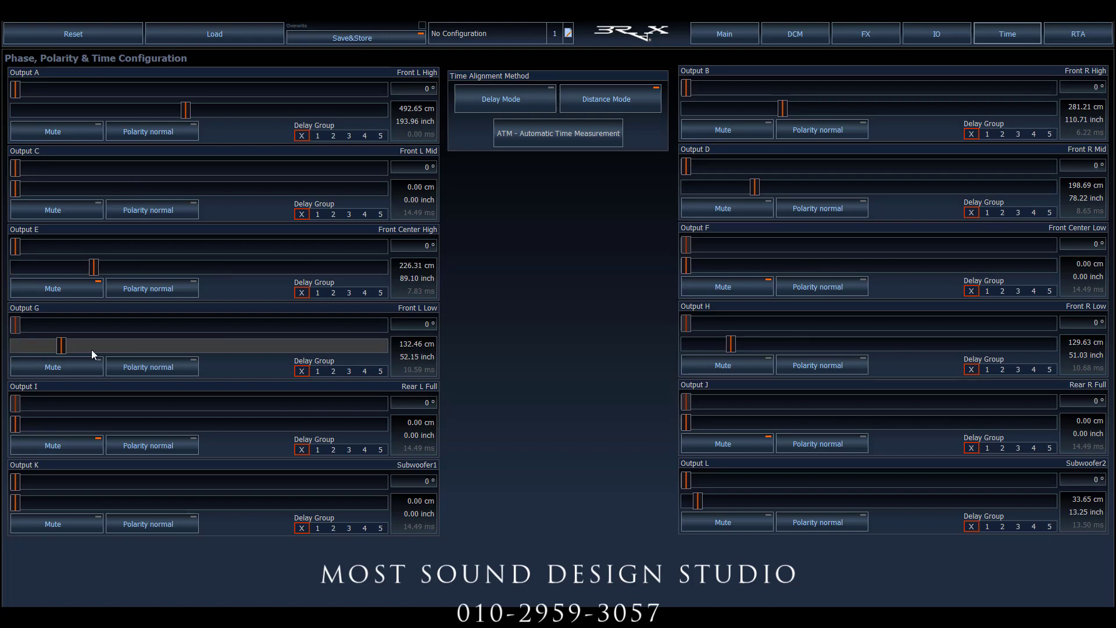
pyautogui.moveTo(91, 268); pyautogui.dragTo(14, 269)
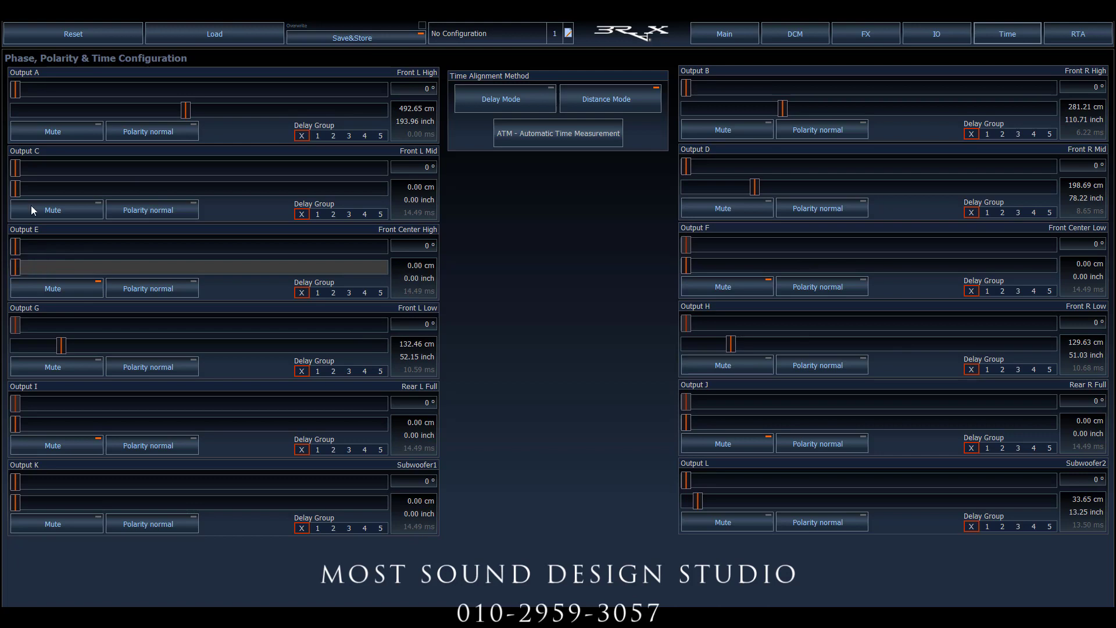
pyautogui.moveTo(16, 189); pyautogui.dragTo(92, 193)
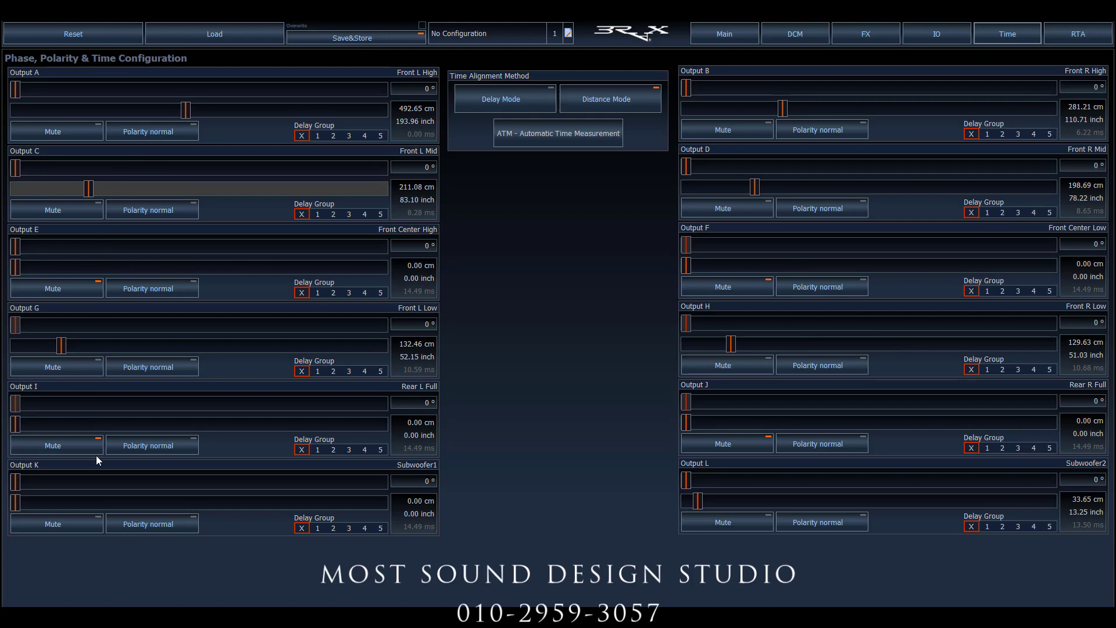
pyautogui.moveTo(18, 504); pyautogui.dragTo(74, 516)
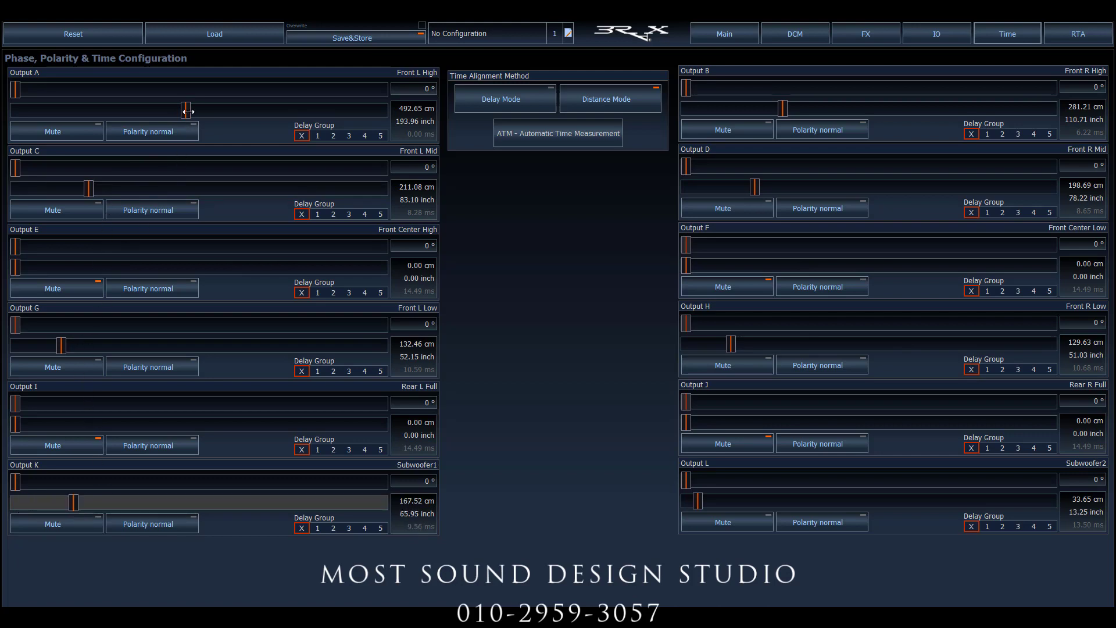
# - Adjust the distances of Front L High to 563.13 cm, Front L Mid to 370.28 cm, Front L Low to 241.36 cm and Subwoofer1 to 155.83 cm
pyautogui.moveTo(186, 111); pyautogui.dragTo(203, 112)
pyautogui.moveTo(89, 189); pyautogui.dragTo(140, 188)
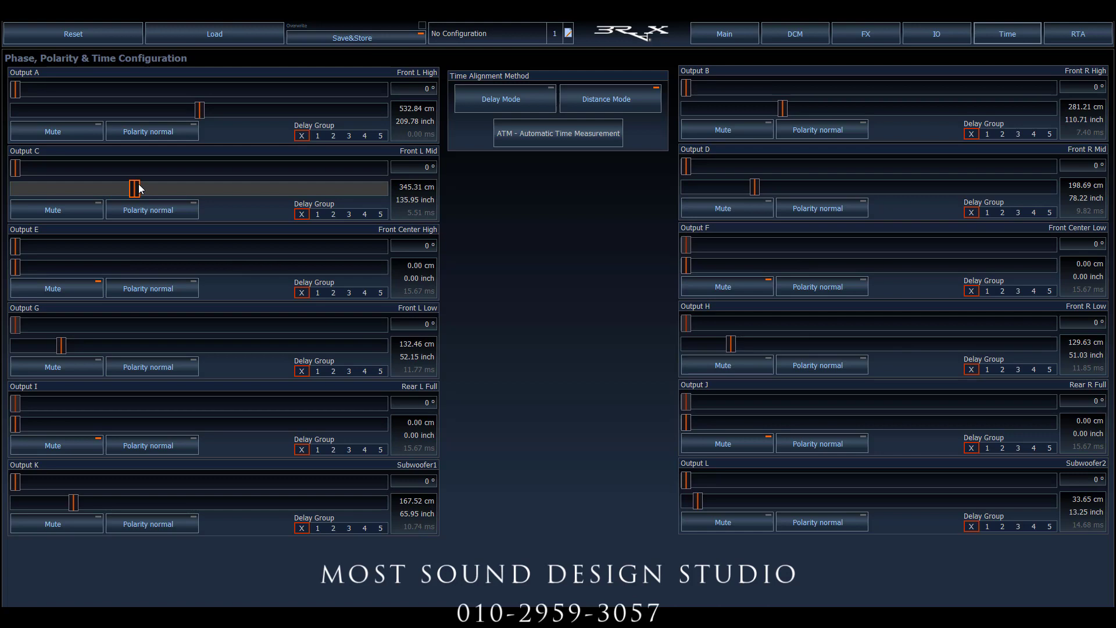
pyautogui.moveTo(62, 347); pyautogui.dragTo(76, 354)
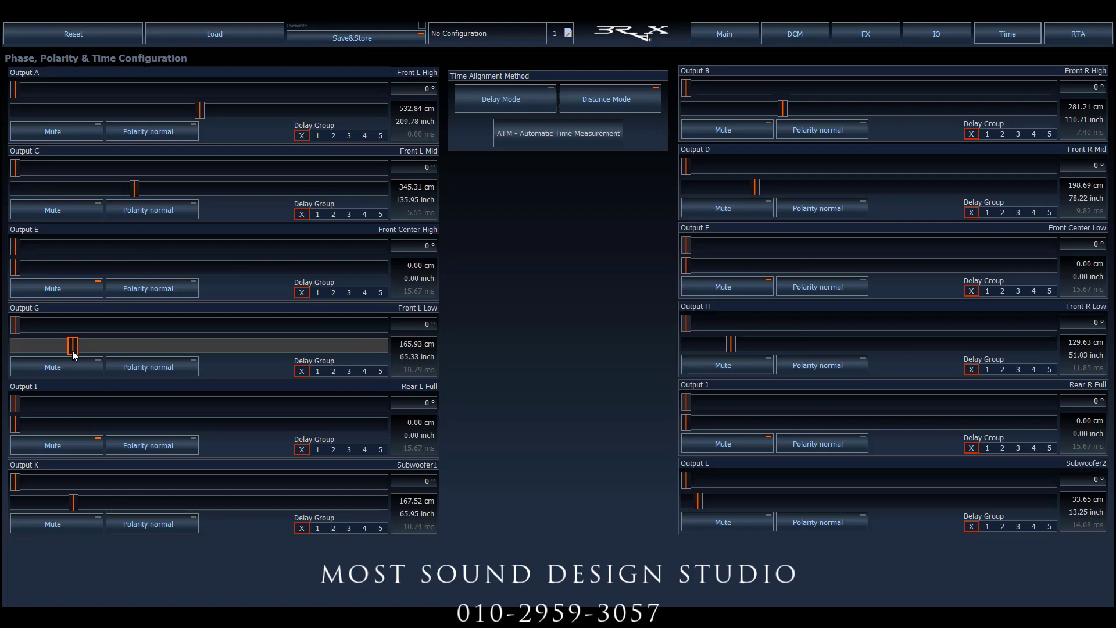
pyautogui.moveTo(199, 110); pyautogui.dragTo(210, 110)
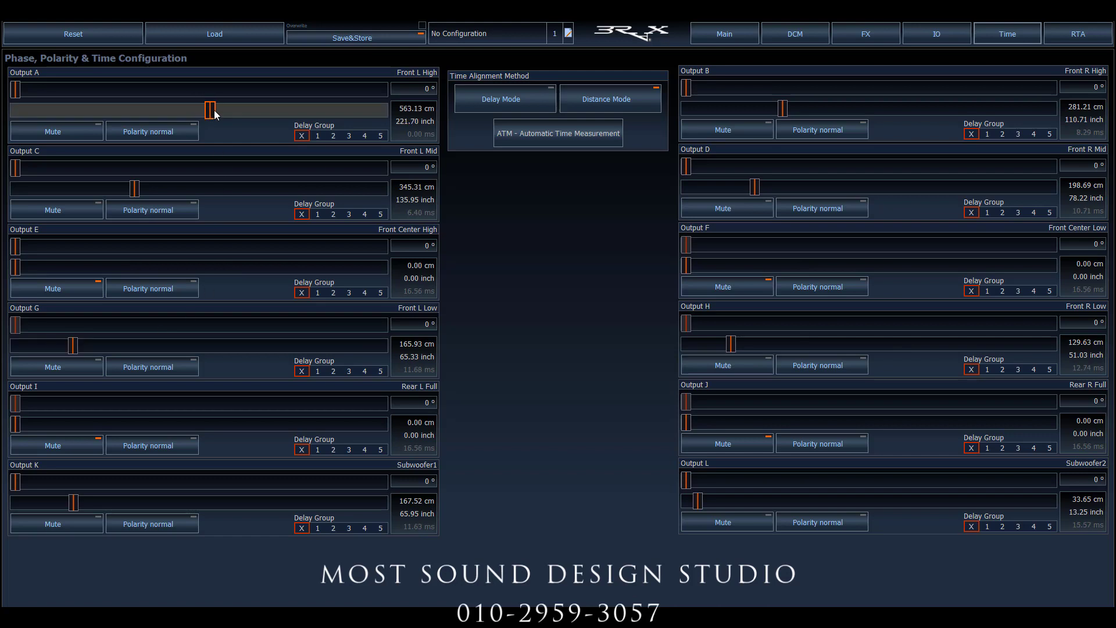
pyautogui.moveTo(136, 187); pyautogui.dragTo(145, 188)
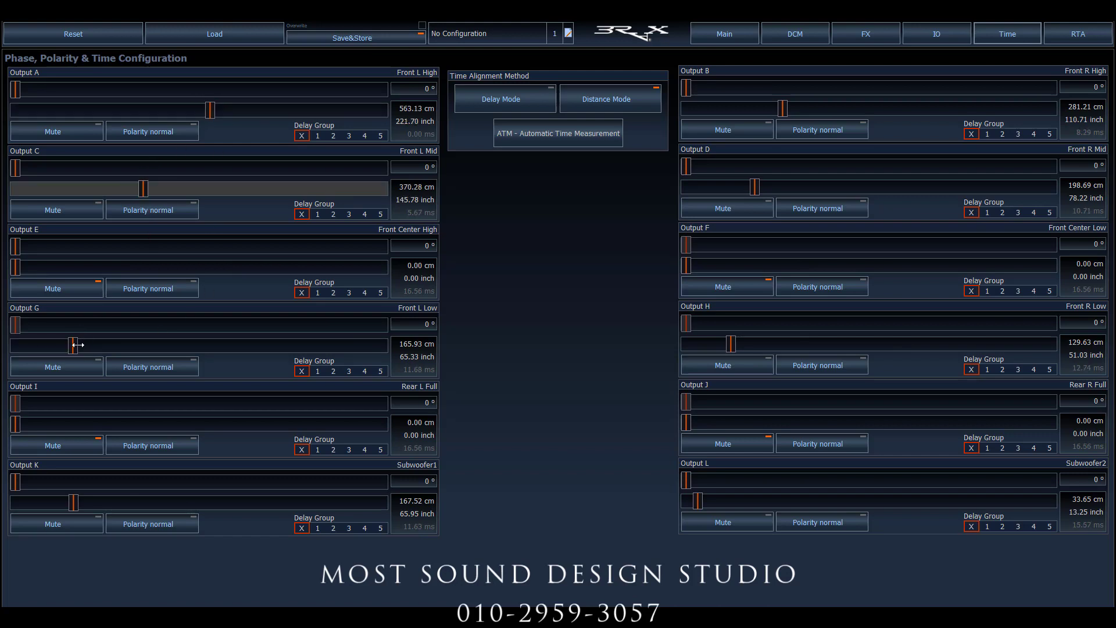
pyautogui.moveTo(75, 346); pyautogui.dragTo(100, 347)
pyautogui.moveTo(73, 503); pyautogui.dragTo(69, 503)
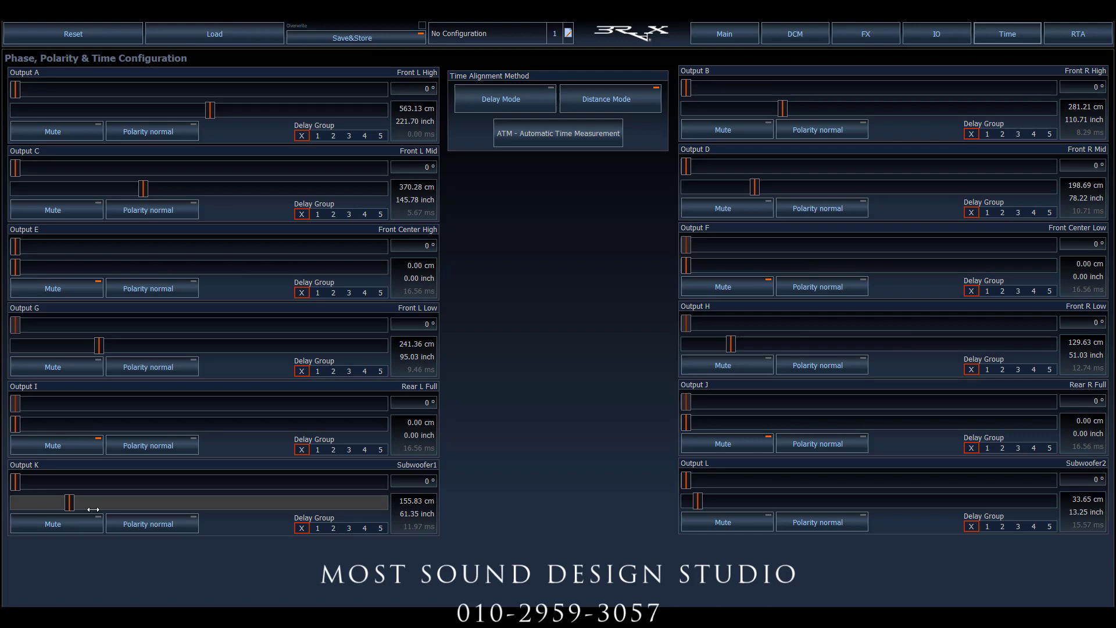
# - Assign outputs A, C, G and K to delay group 1 and shift the group's distances together until Front L Low reads 182.75 cm
pyautogui.click(322, 133)
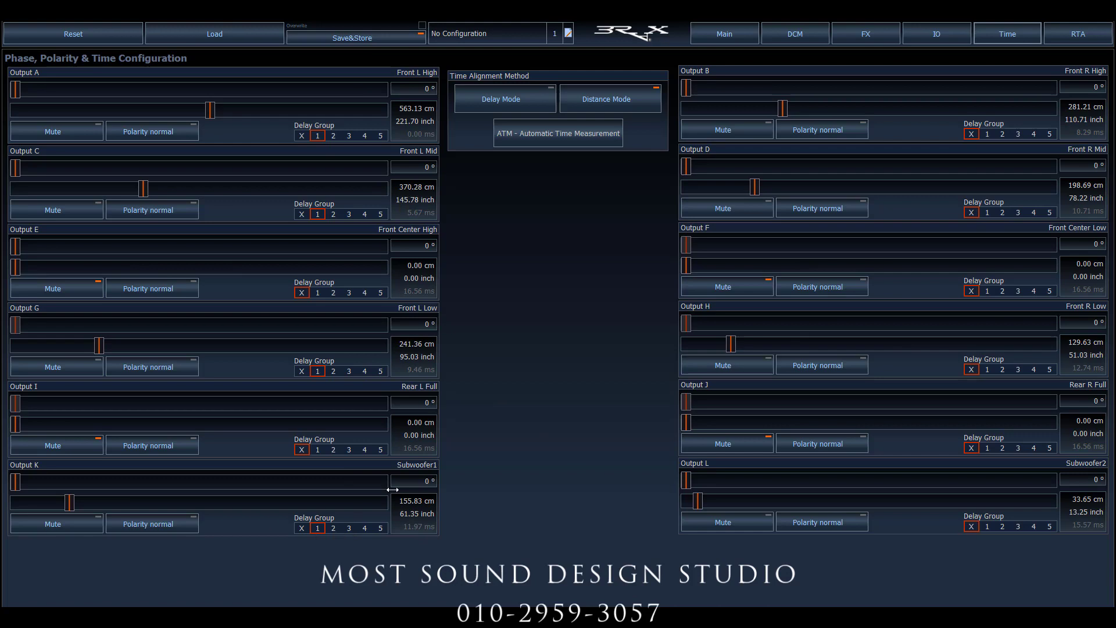
pyautogui.click(210, 110)
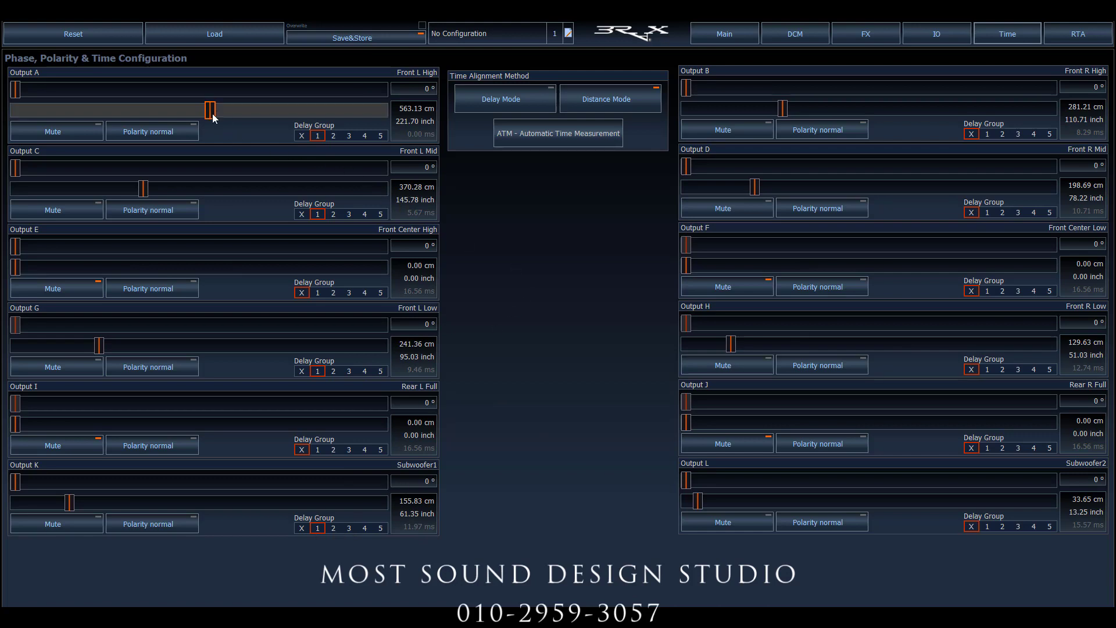
pyautogui.moveTo(214, 118)
pyautogui.mouseDown()
pyautogui.moveTo(223, 110)
pyautogui.moveTo(172, 113)
pyautogui.moveTo(229, 114)
pyautogui.mouseUp()
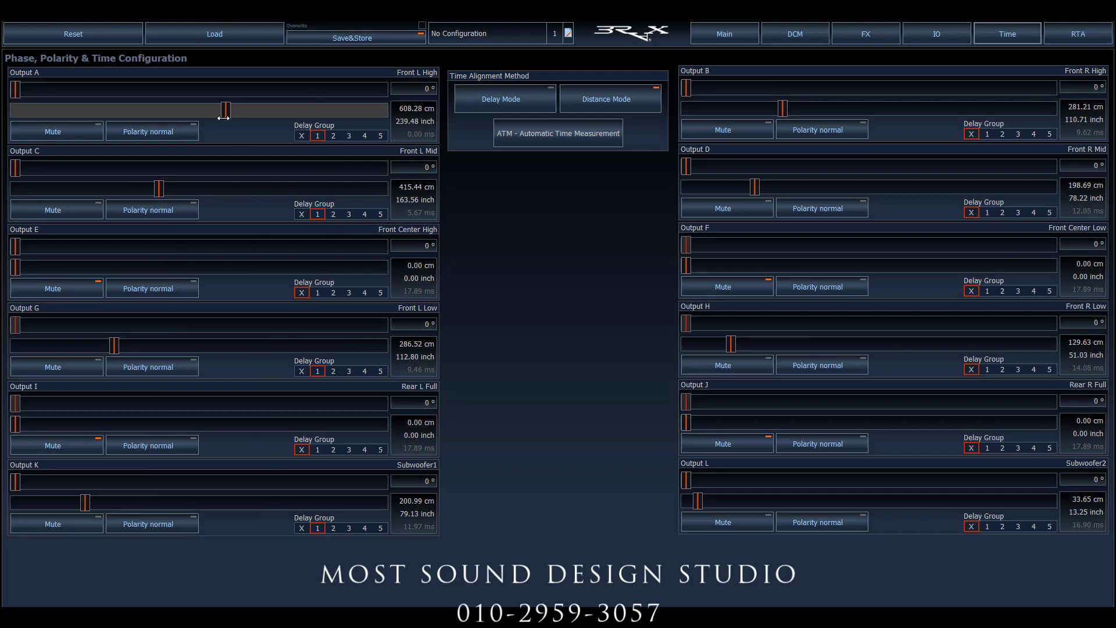
pyautogui.moveTo(225, 112)
pyautogui.mouseDown()
pyautogui.moveTo(239, 113)
pyautogui.moveTo(217, 114)
pyautogui.mouseUp()
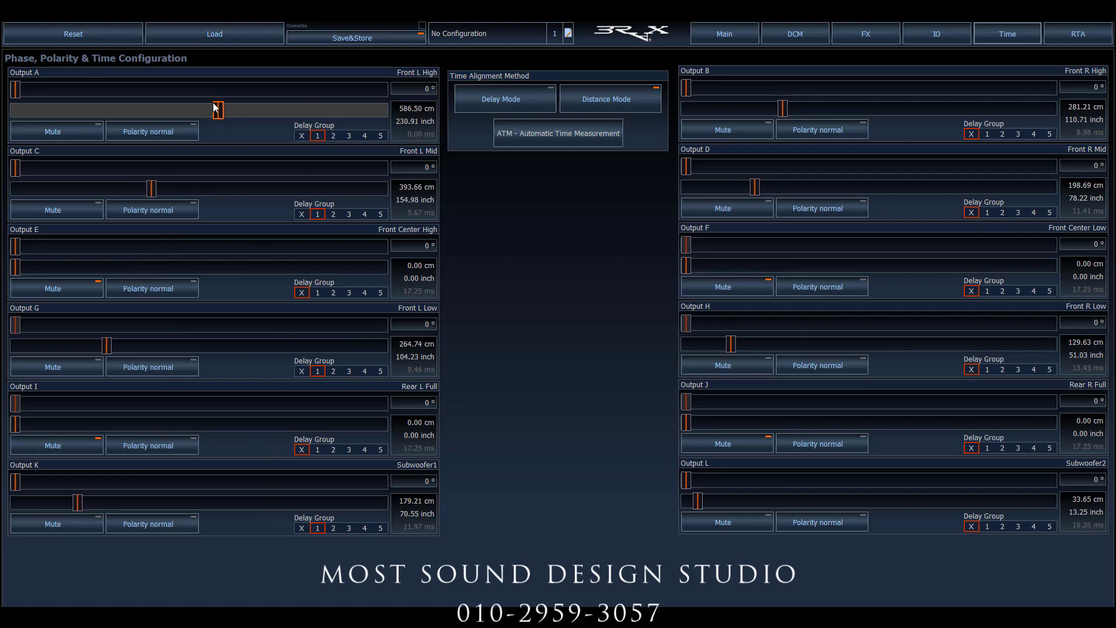
pyautogui.moveTo(105, 347)
pyautogui.mouseDown()
pyautogui.moveTo(167, 346)
pyautogui.moveTo(92, 346)
pyautogui.moveTo(199, 326)
pyautogui.moveTo(83, 345)
pyautogui.mouseUp()
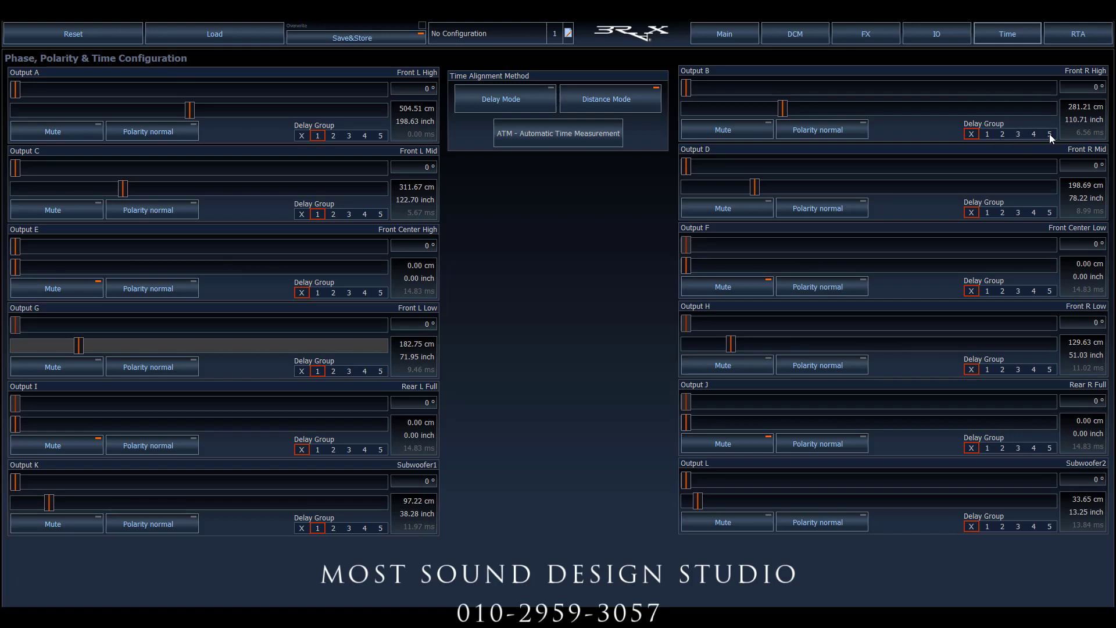
# - Assign outputs B, D, H and L to delay group 2
pyautogui.click(1003, 134)
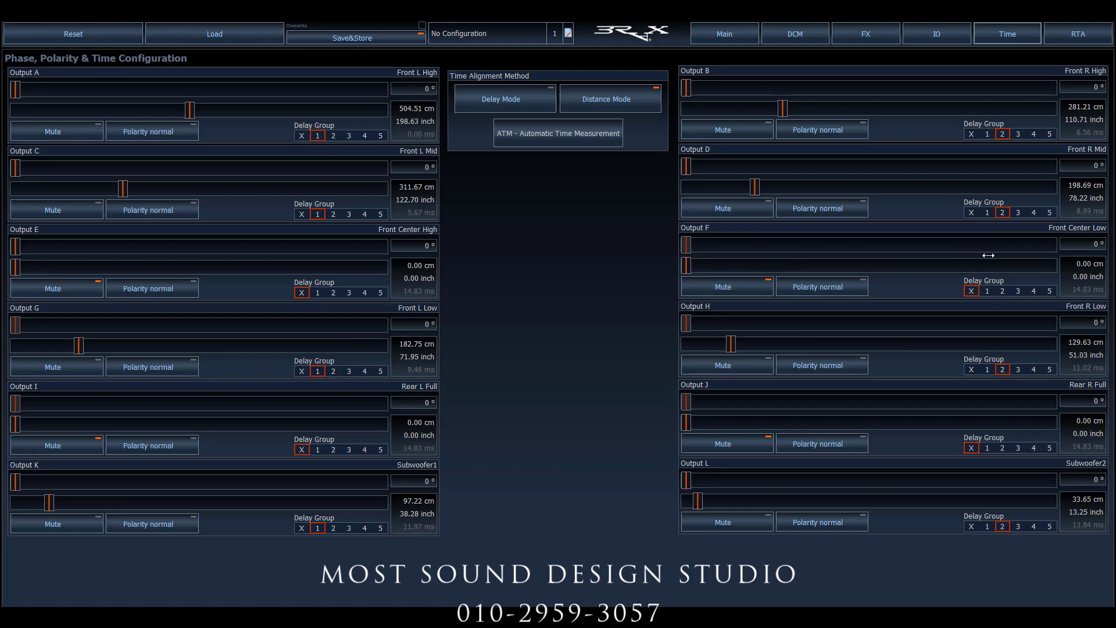
pyautogui.click(991, 214)
pyautogui.click(1002, 213)
# - Examine the input delay settings in Input Alignment and compare them with the output distance settings
pyautogui.click(743, 39)
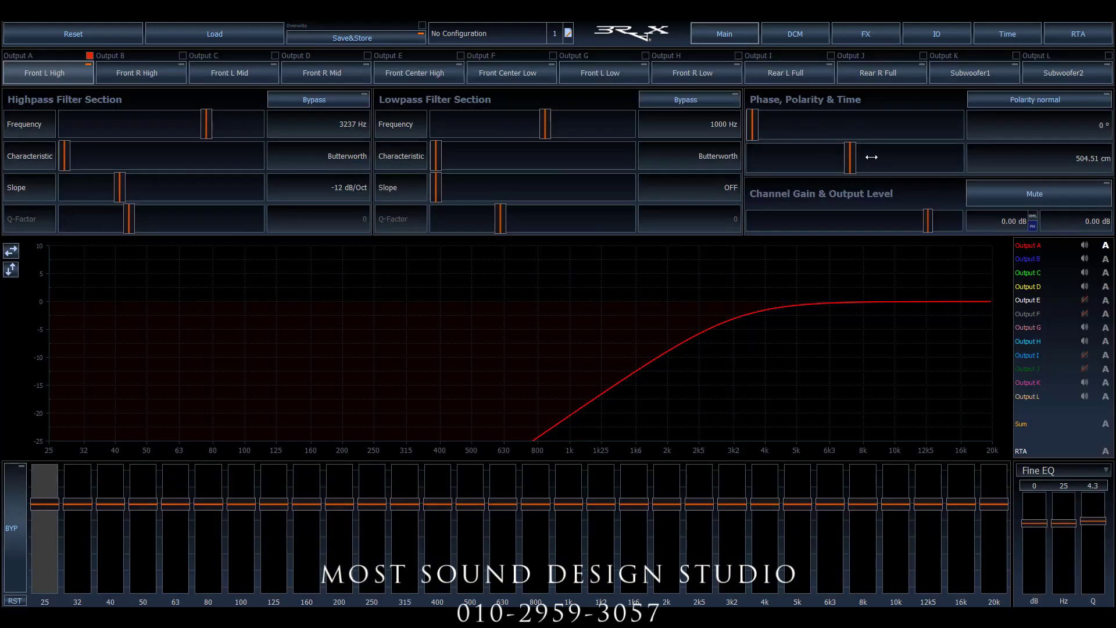
pyautogui.click(937, 37)
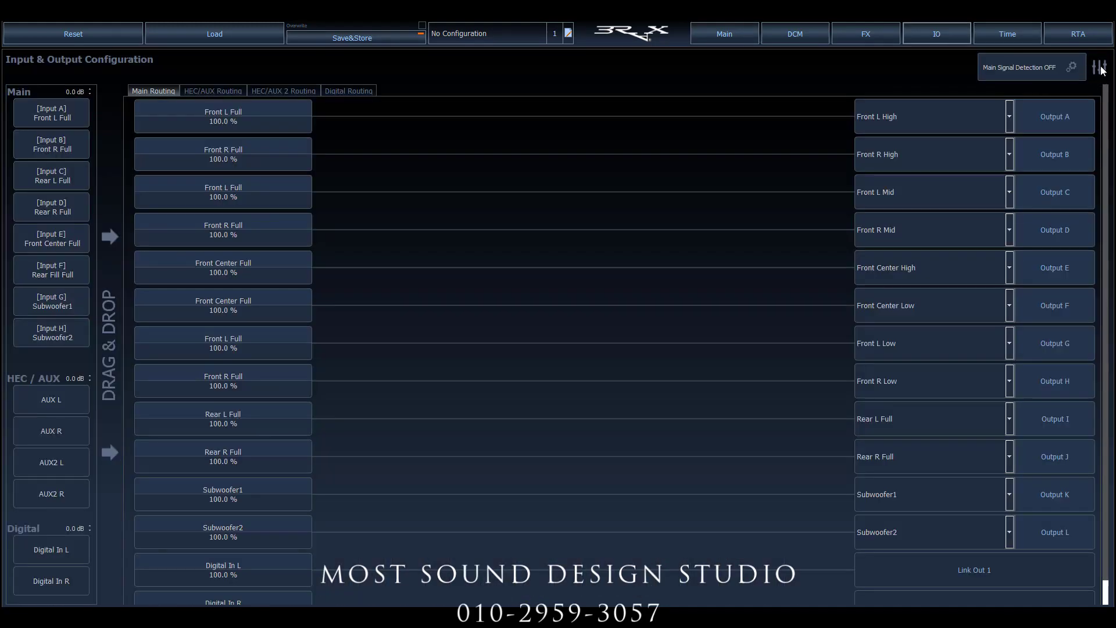
pyautogui.click(1100, 69)
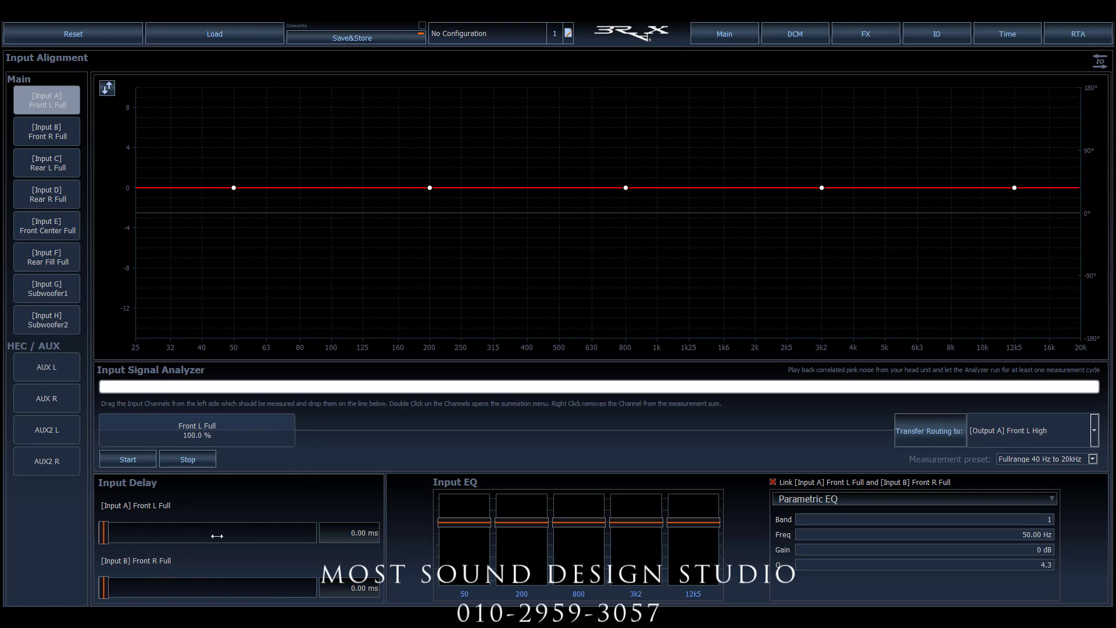
pyautogui.click(735, 39)
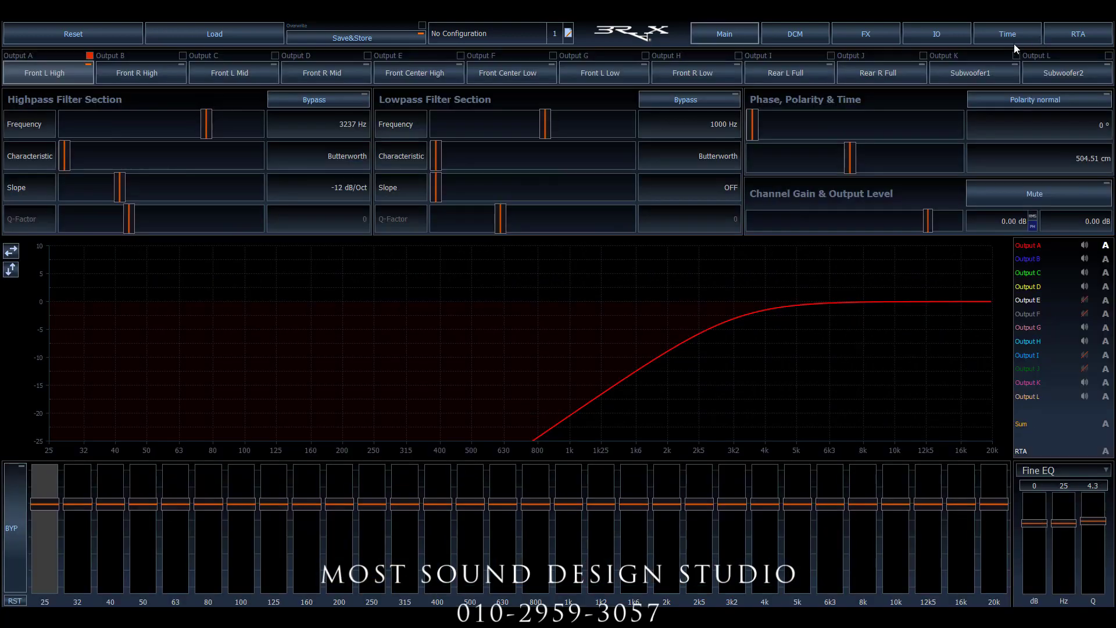
pyautogui.click(1011, 39)
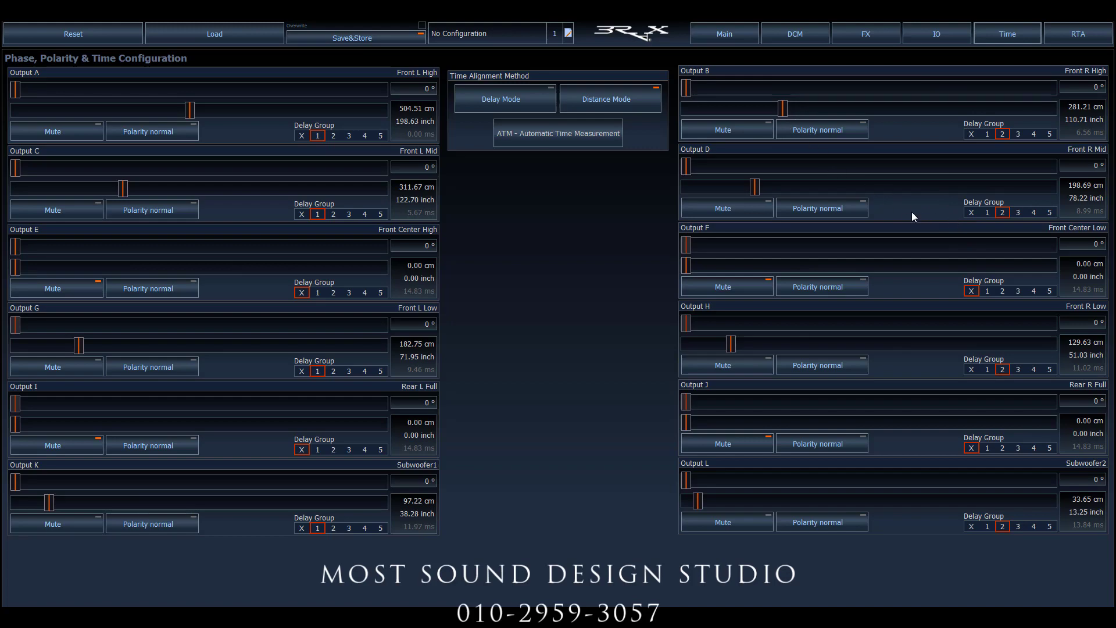
pyautogui.click(740, 29)
pyautogui.click(939, 33)
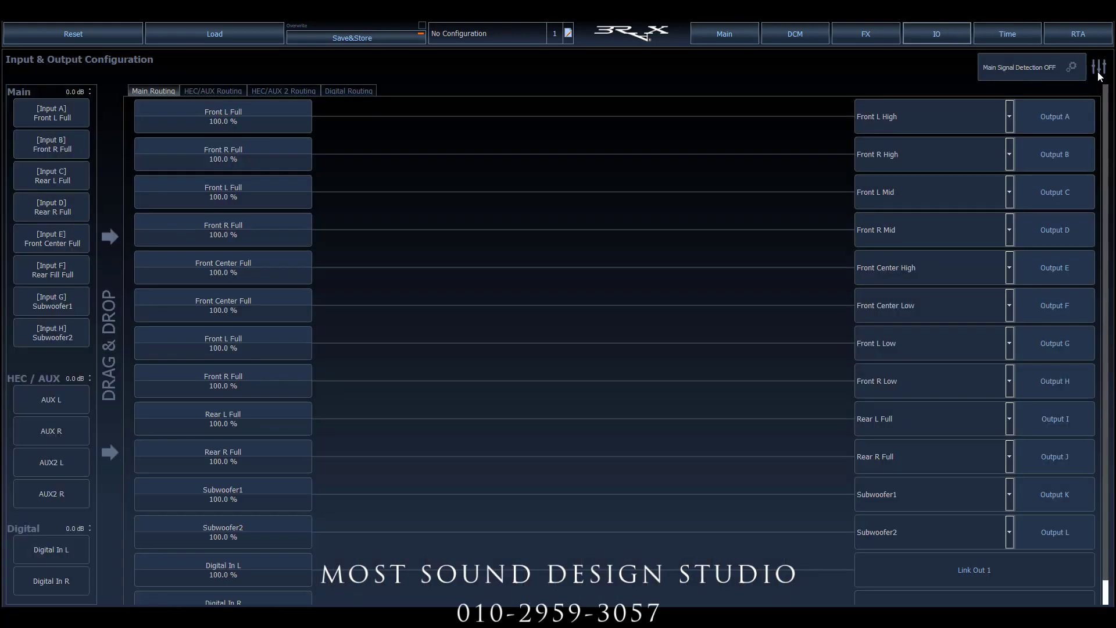
pyautogui.click(1093, 75)
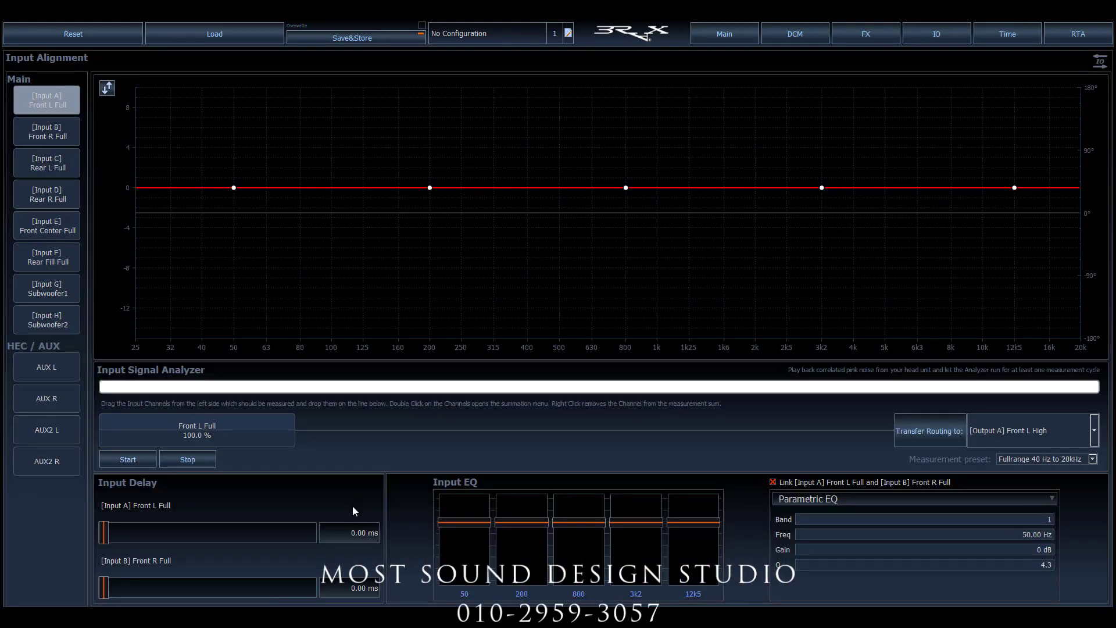
# - Return to the time configuration and reduce the distances of all delay group 1 outputs to 0 cm
pyautogui.click(1005, 37)
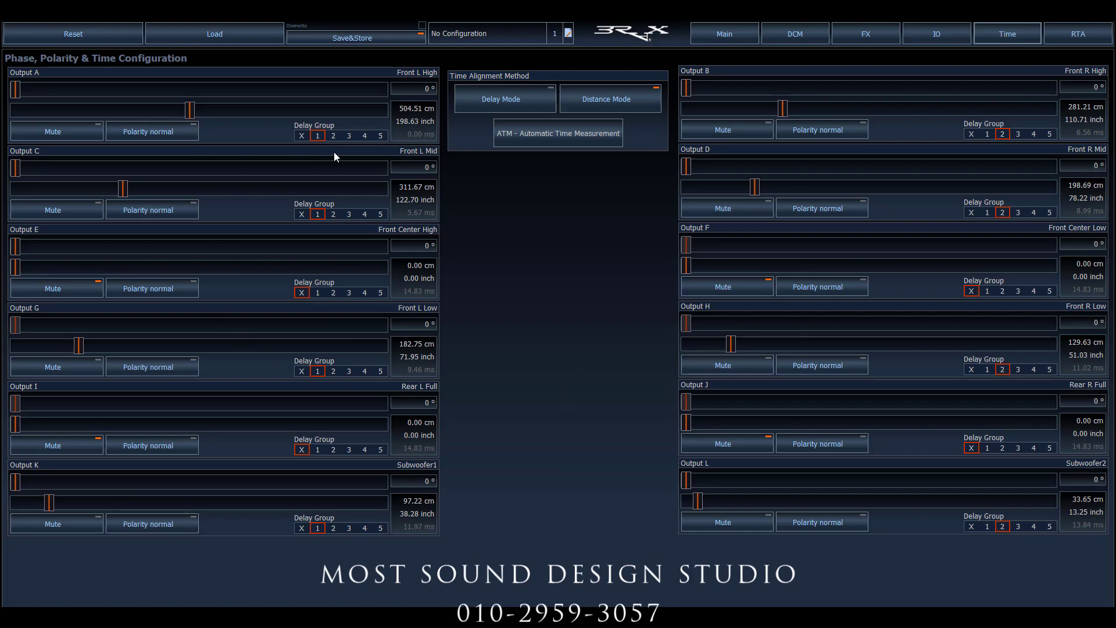
pyautogui.moveTo(190, 110); pyautogui.dragTo(13, 189)
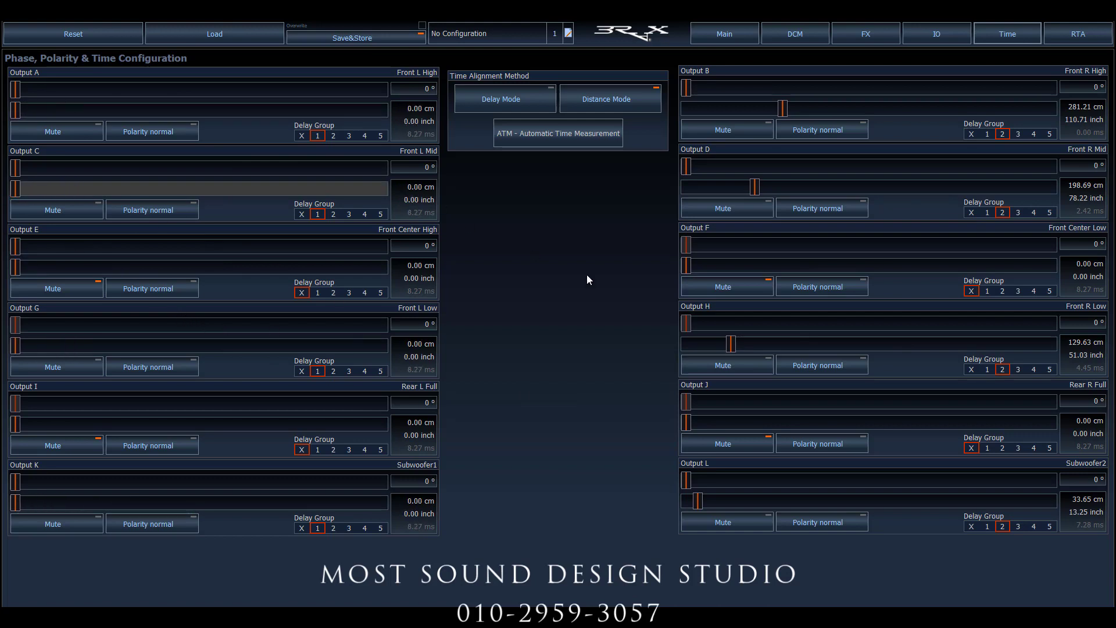
# - Raise the delay group 1 distances together to 378.78 cm and bring the delay group 2 distances to 165.04 cm
pyautogui.moveTo(15, 110); pyautogui.dragTo(146, 115)
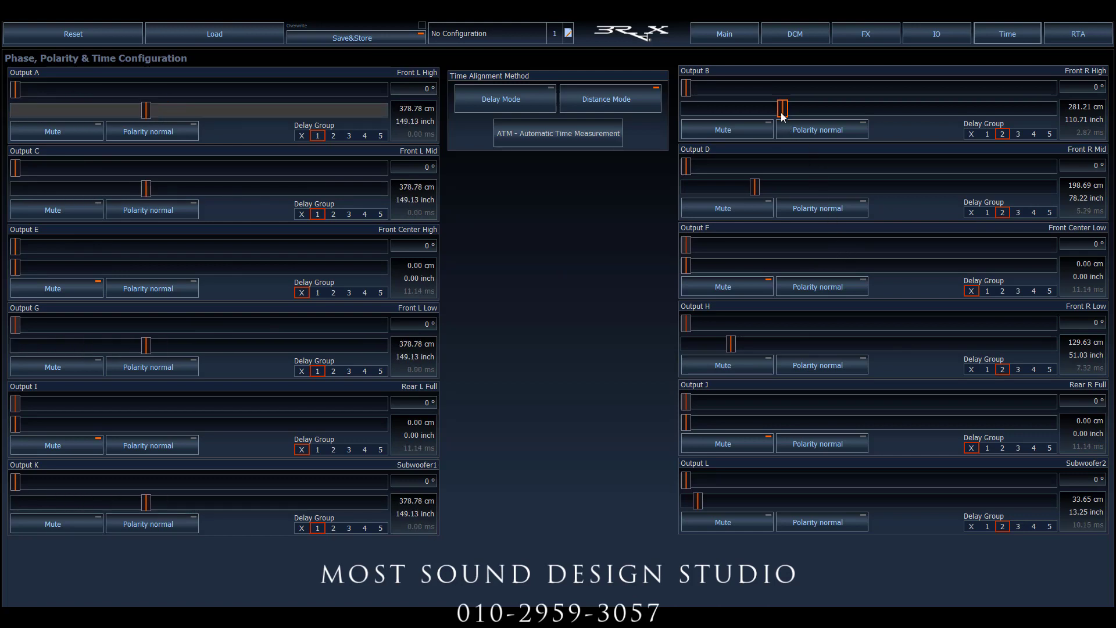
pyautogui.moveTo(783, 117); pyautogui.dragTo(747, 108)
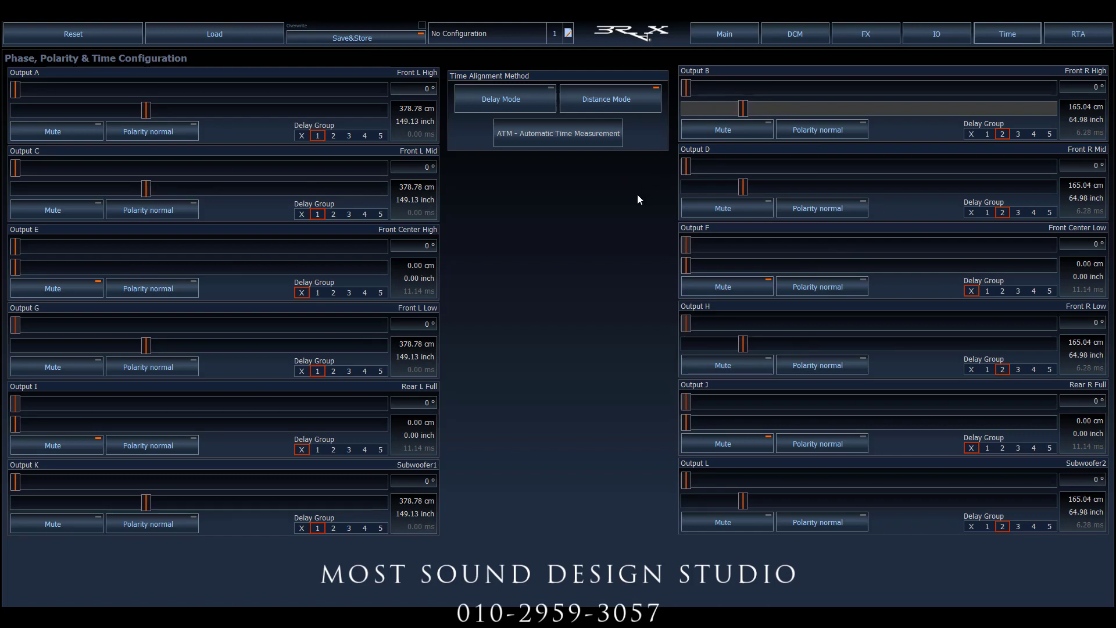
# - Set only Front L High's distance to 0 cm in the main channel settings and compare it with delay group 1 in the time configuration
pyautogui.click(728, 33)
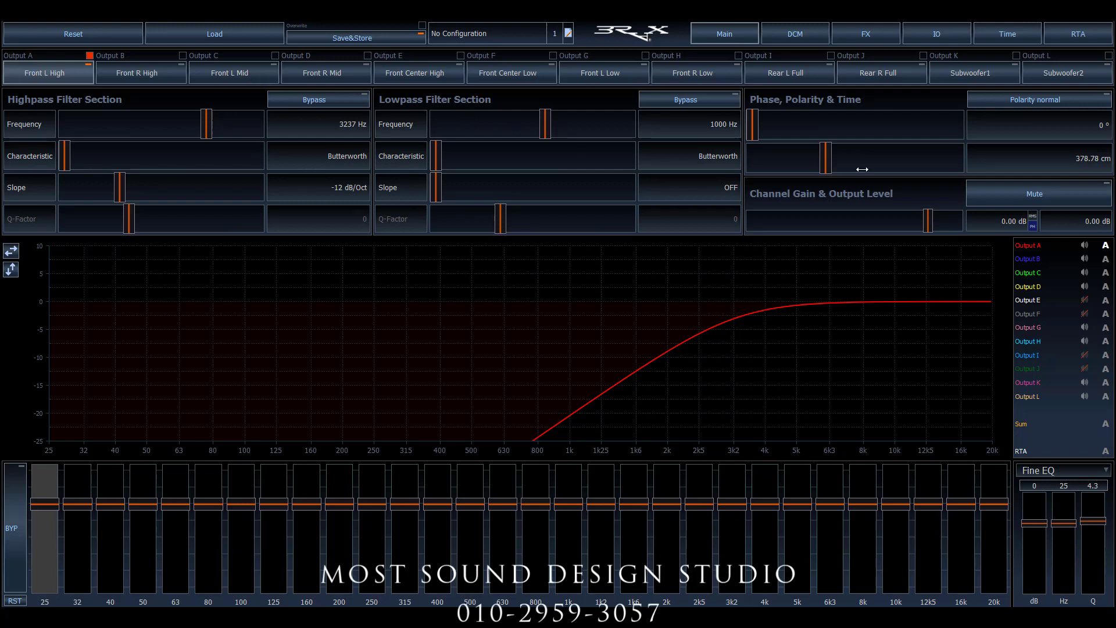
pyautogui.moveTo(826, 163); pyautogui.dragTo(758, 179)
pyautogui.moveTo(979, 166); pyautogui.dragTo(654, 165)
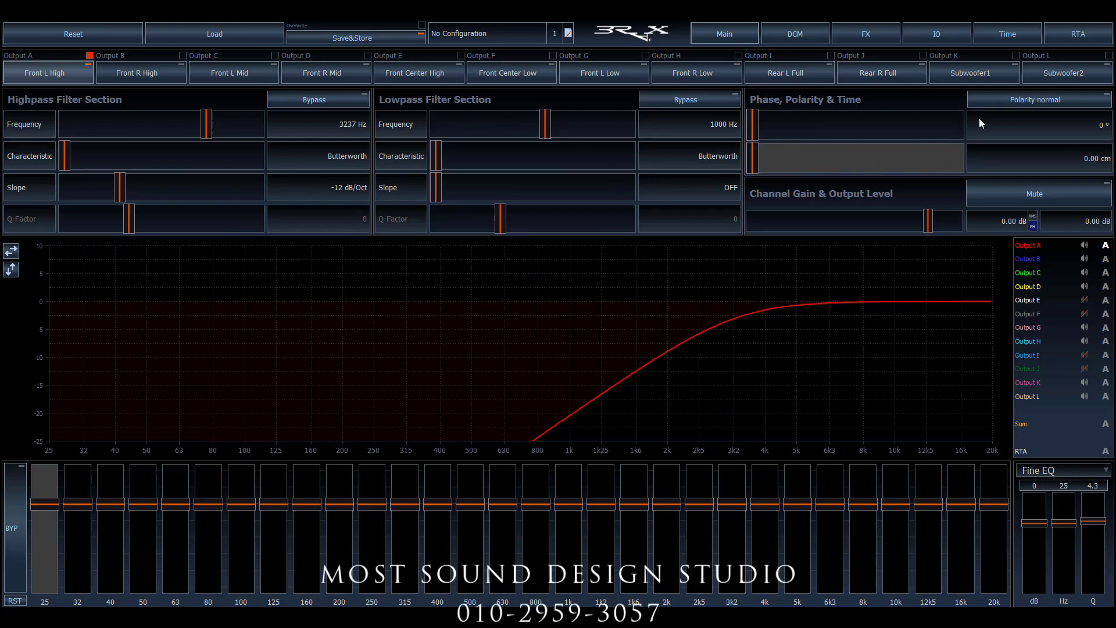
pyautogui.click(988, 37)
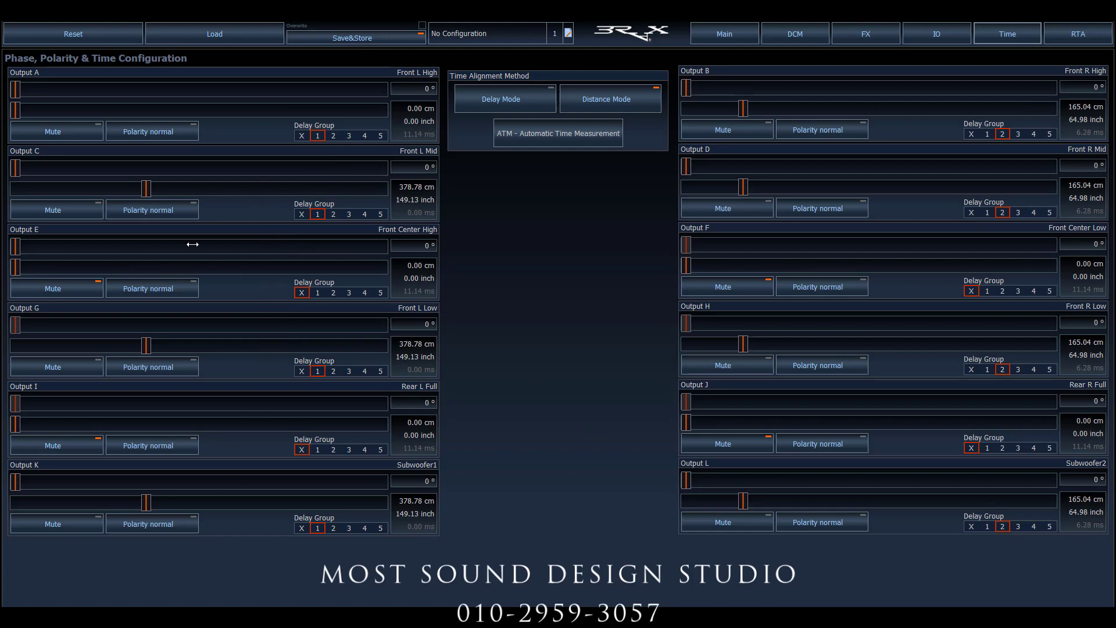
# - Lower all delay group 1 distances to 0 cm, raise them together to 378.78 cm and mute Output A
pyautogui.moveTo(147, 188); pyautogui.dragTo(15, 188)
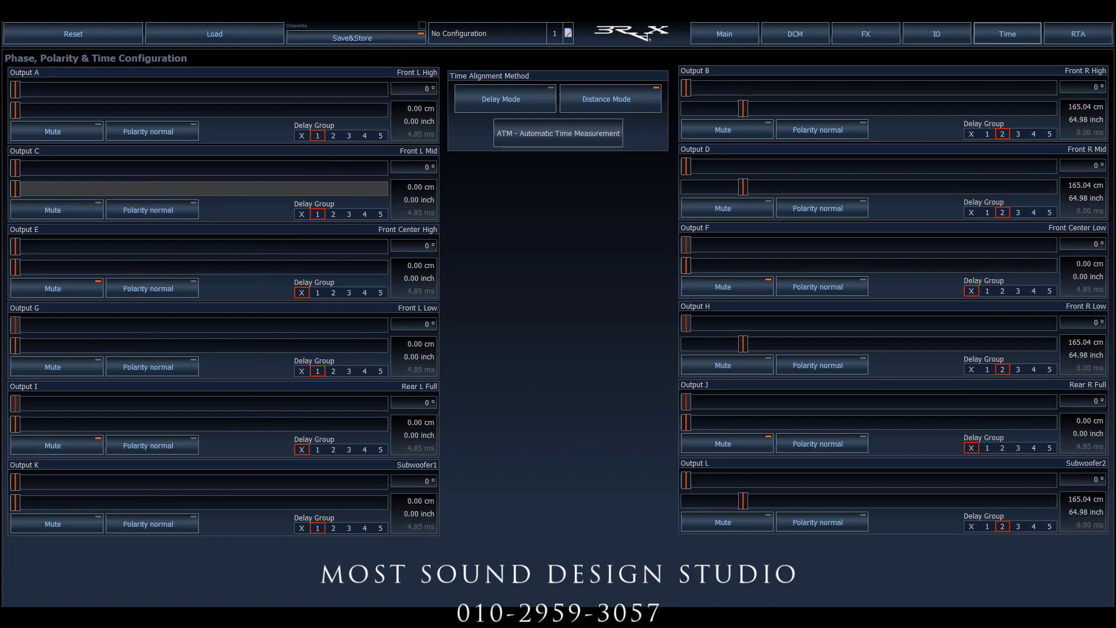
pyautogui.click(26, 111)
pyautogui.moveTo(20, 112); pyautogui.dragTo(145, 112)
# - Compare Front L High's time setting in the main channel settings with the input delays in Input Alignment, and return to the time configuration
pyautogui.click(732, 36)
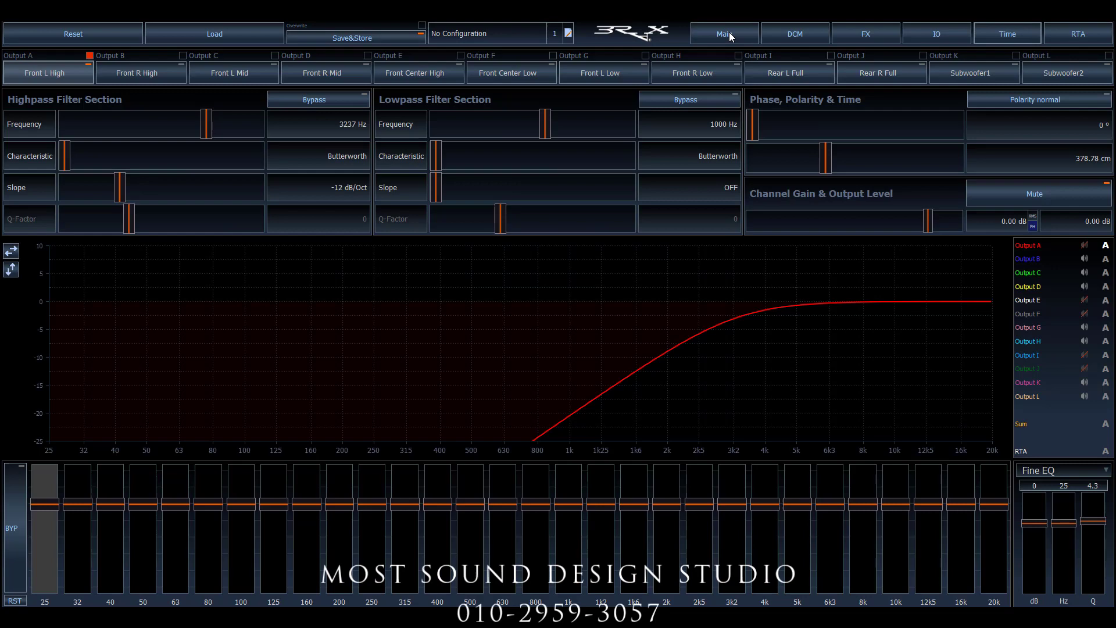
pyautogui.click(958, 37)
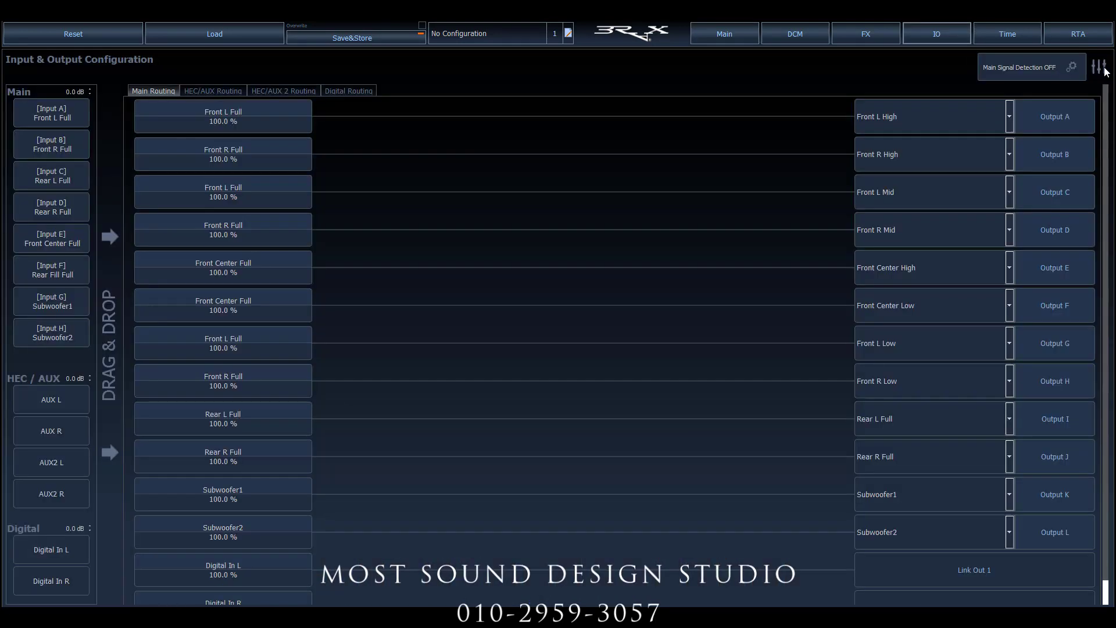
pyautogui.click(1105, 76)
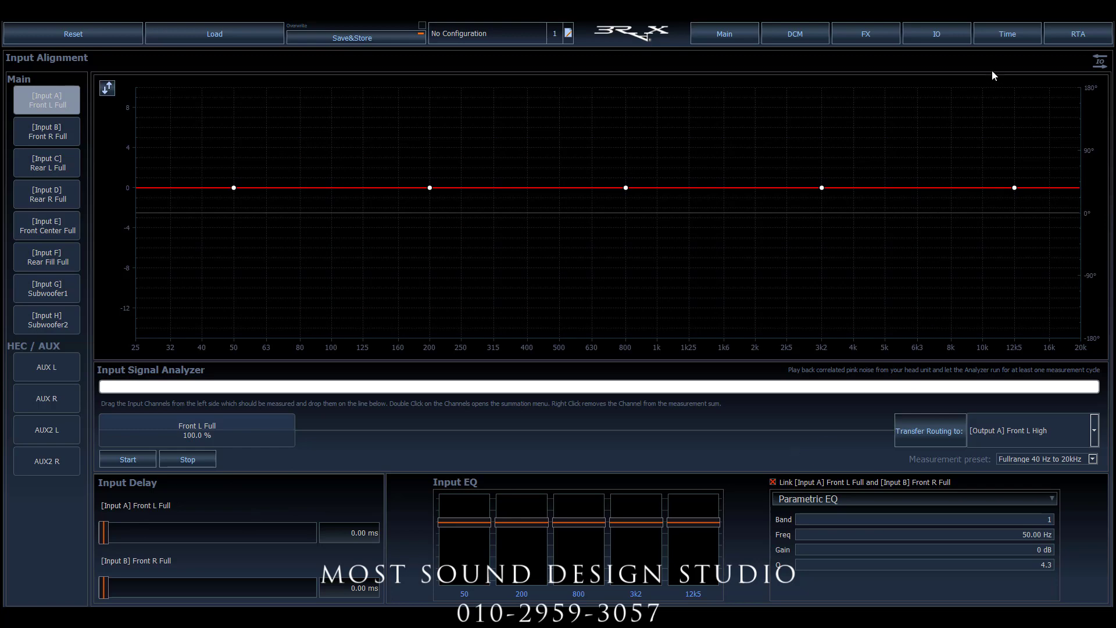
pyautogui.click(994, 40)
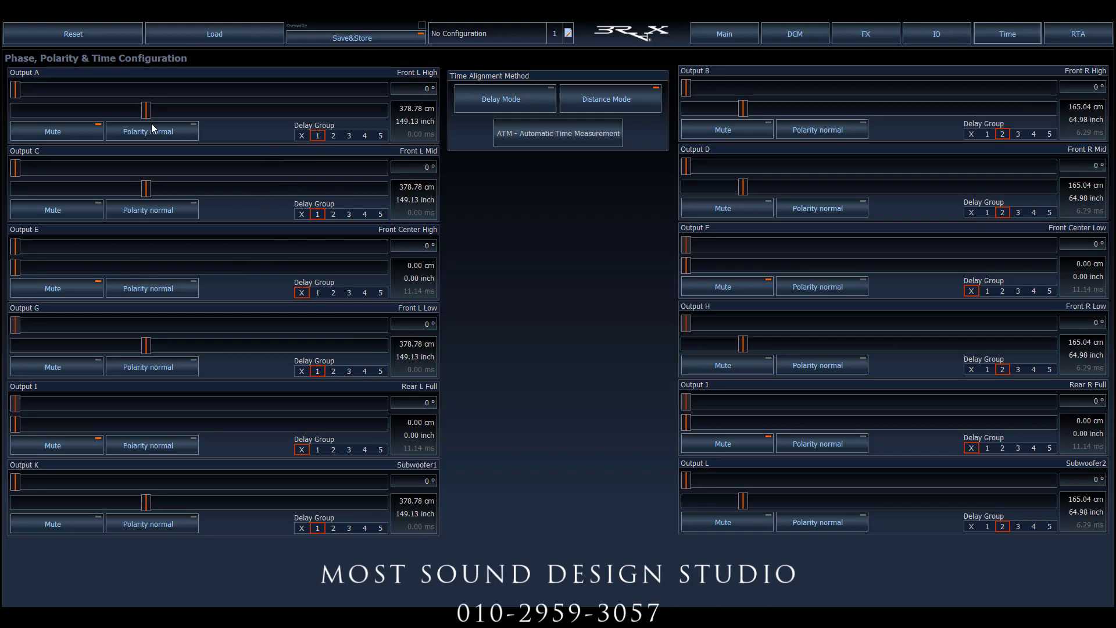
# - Shift the delay group 1 distances together through 417.21, 532.84 and 459.18 cm to 479.36 cm
pyautogui.moveTo(147, 111)
pyautogui.mouseDown()
pyautogui.moveTo(201, 111)
pyautogui.moveTo(133, 111)
pyautogui.moveTo(250, 111)
pyautogui.moveTo(161, 116)
pyautogui.mouseUp()
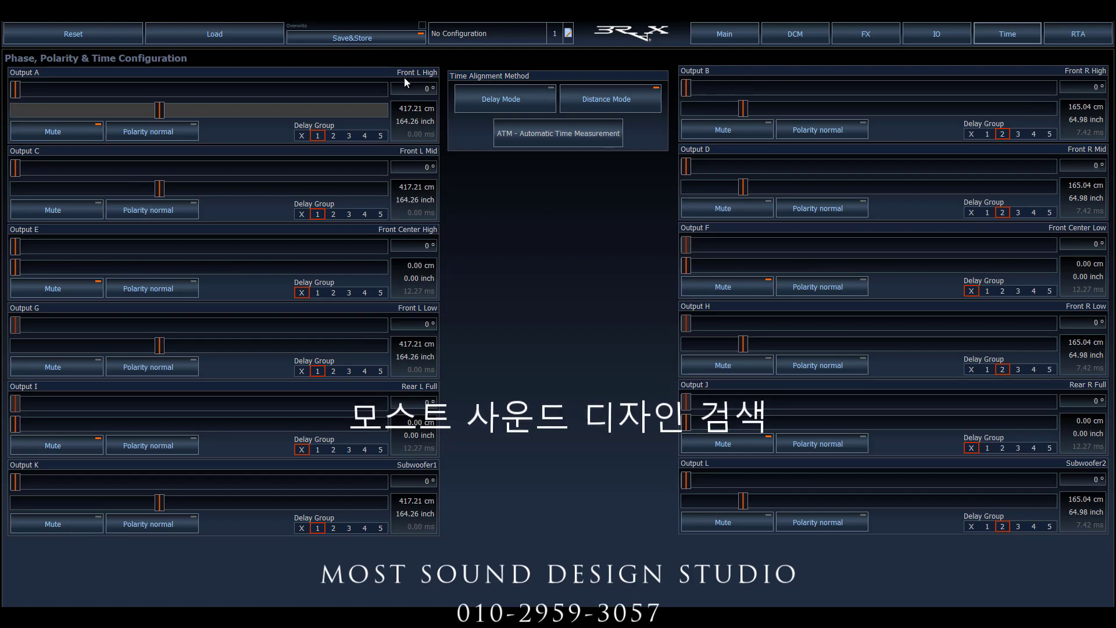
pyautogui.moveTo(160, 110); pyautogui.dragTo(207, 112)
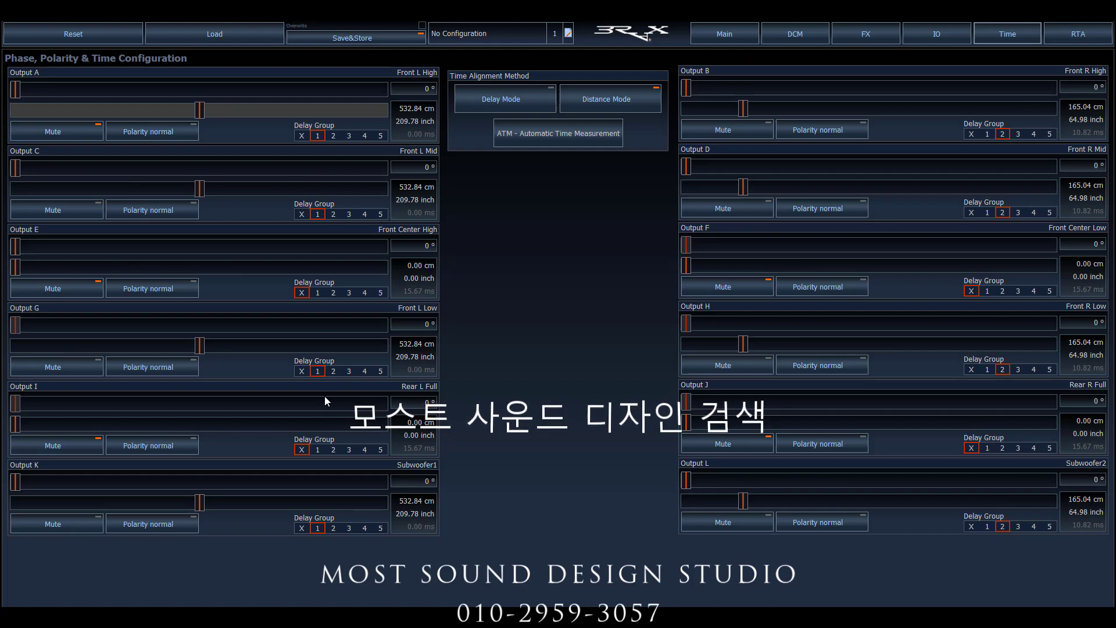
pyautogui.moveTo(199, 110); pyautogui.dragTo(172, 116)
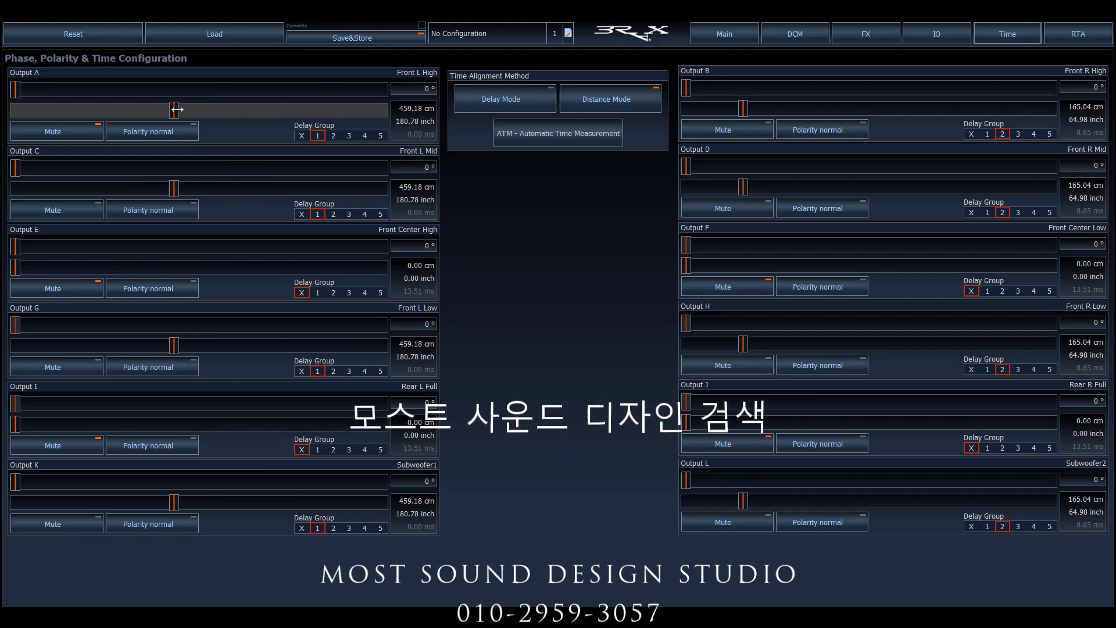
pyautogui.moveTo(177, 111); pyautogui.dragTo(181, 114)
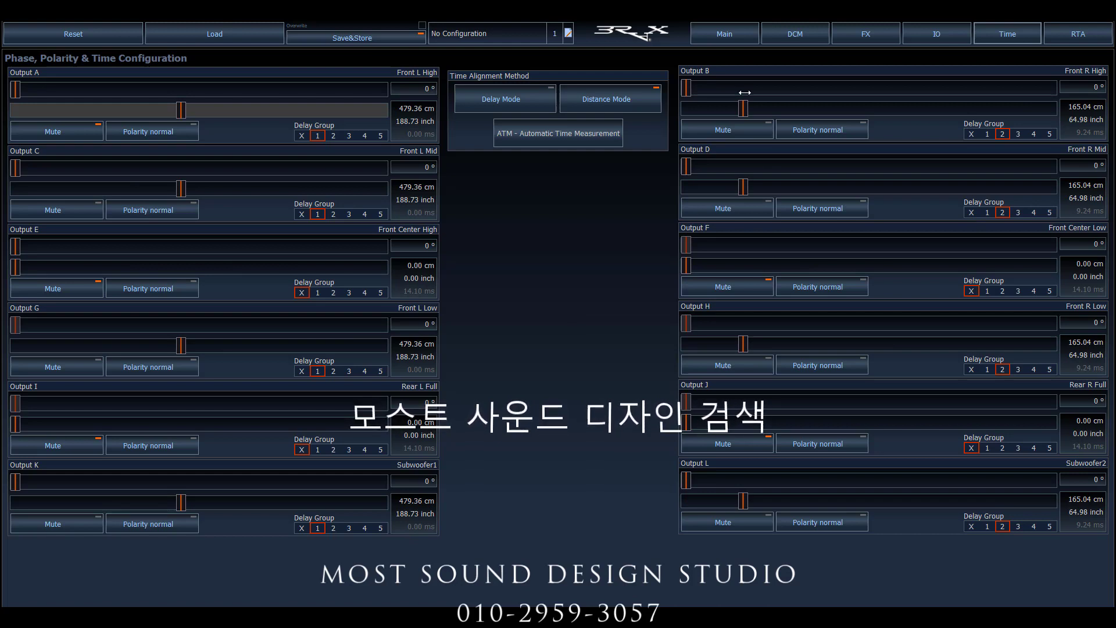
# - Recheck Front L High's distance in the main channel settings and the Input Alignment delays against the time configuration
pyautogui.click(715, 38)
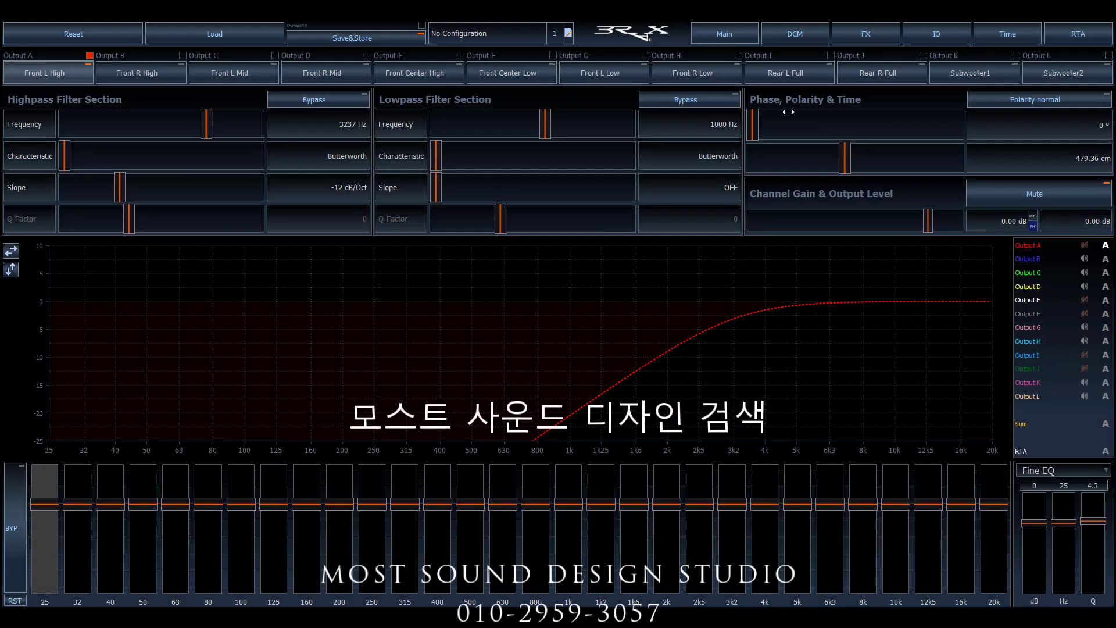
pyautogui.click(954, 36)
pyautogui.click(1099, 66)
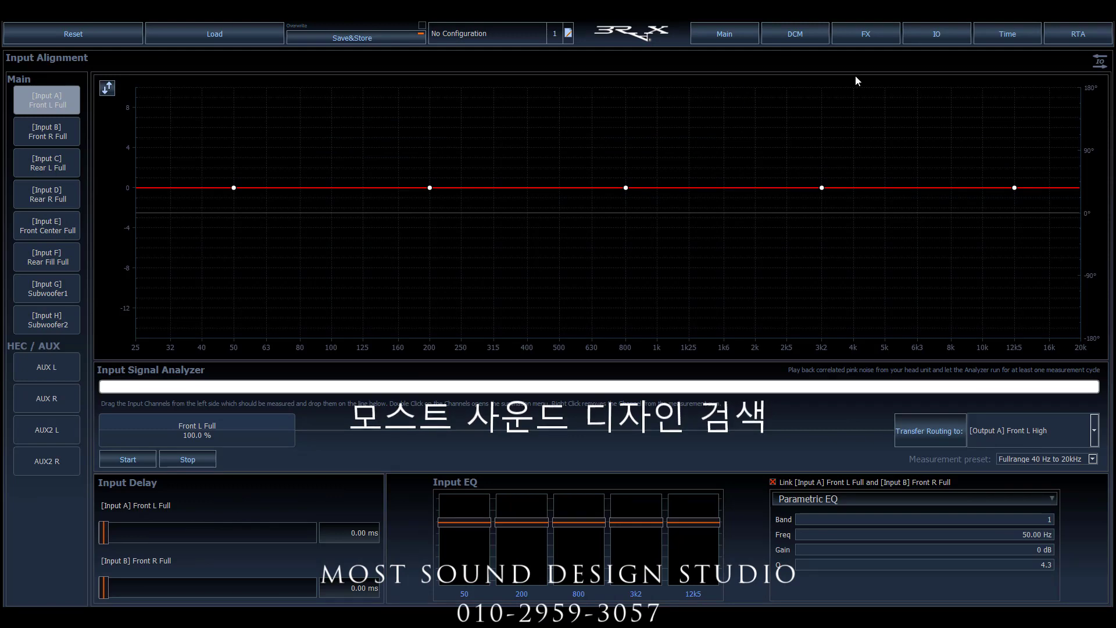
pyautogui.click(996, 36)
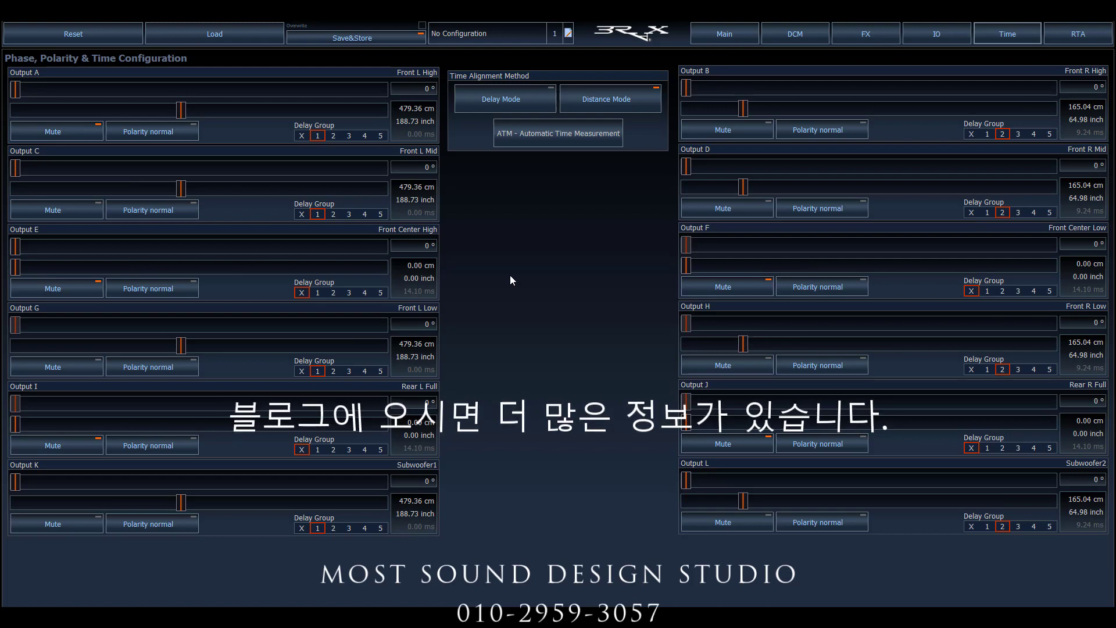
# - Reduce Front L High's distance to 0 cm from the main channel settings and check the grouped outputs in the time configuration
pyautogui.click(725, 33)
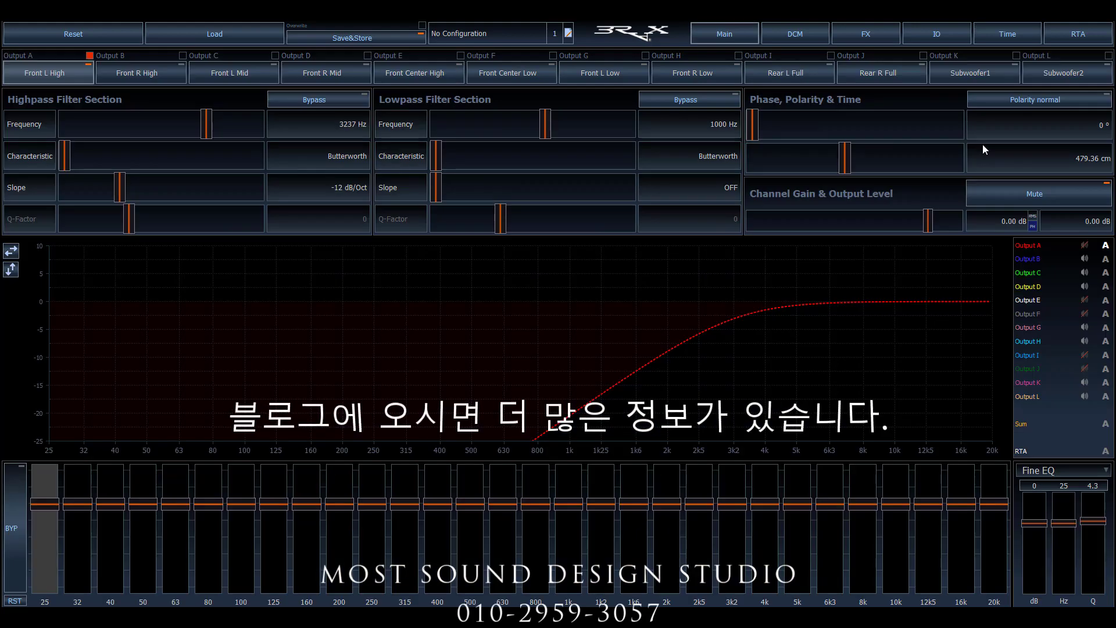
pyautogui.moveTo(849, 162); pyautogui.dragTo(508, 185)
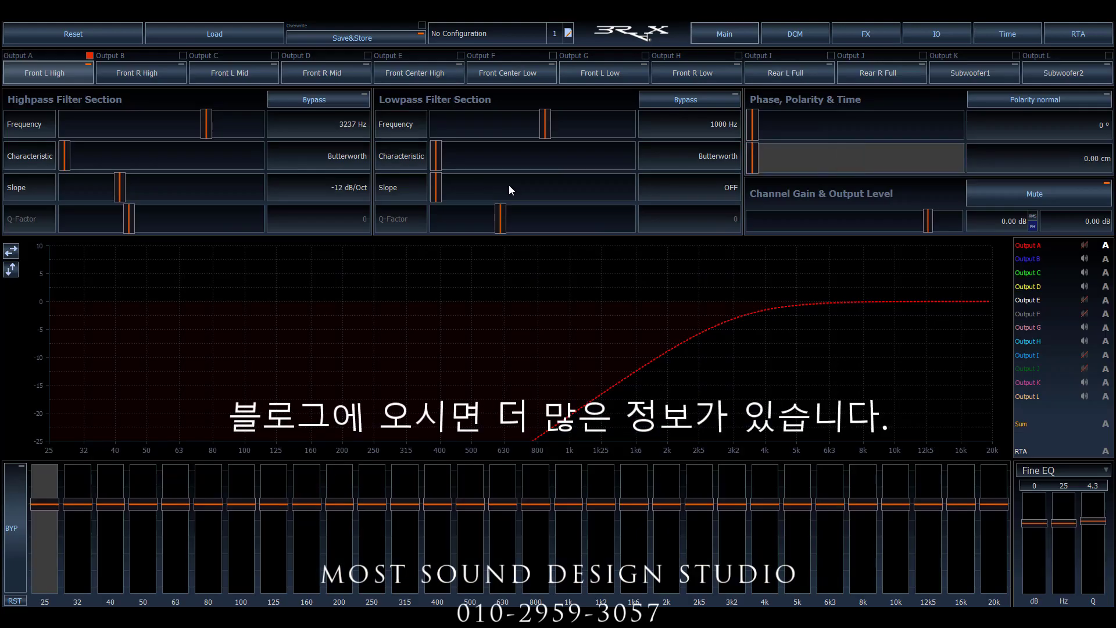
pyautogui.click(997, 36)
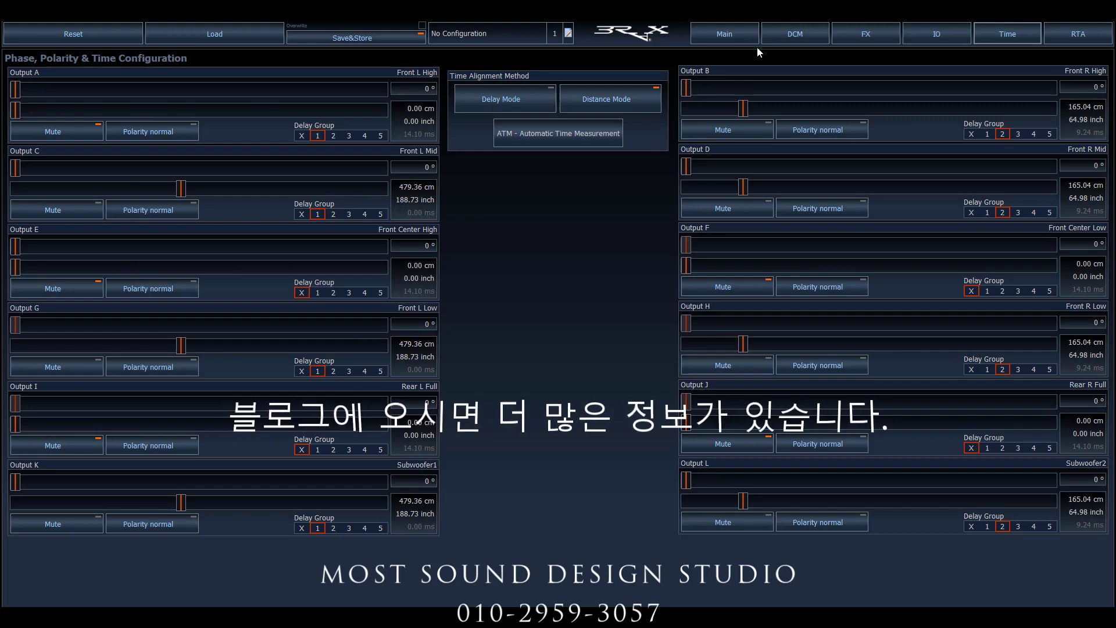
# - Raise Front L High alone to 1062.50 cm in the main channel settings, and reset all delay group 1 distances to 0 cm in the time configuration
pyautogui.click(742, 33)
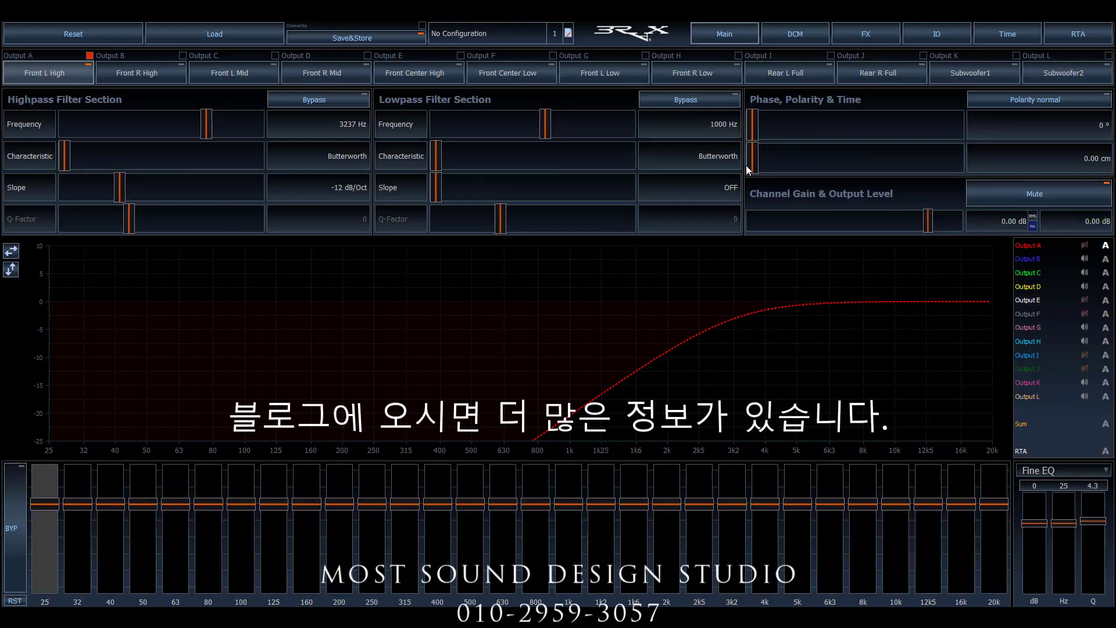
pyautogui.click(996, 33)
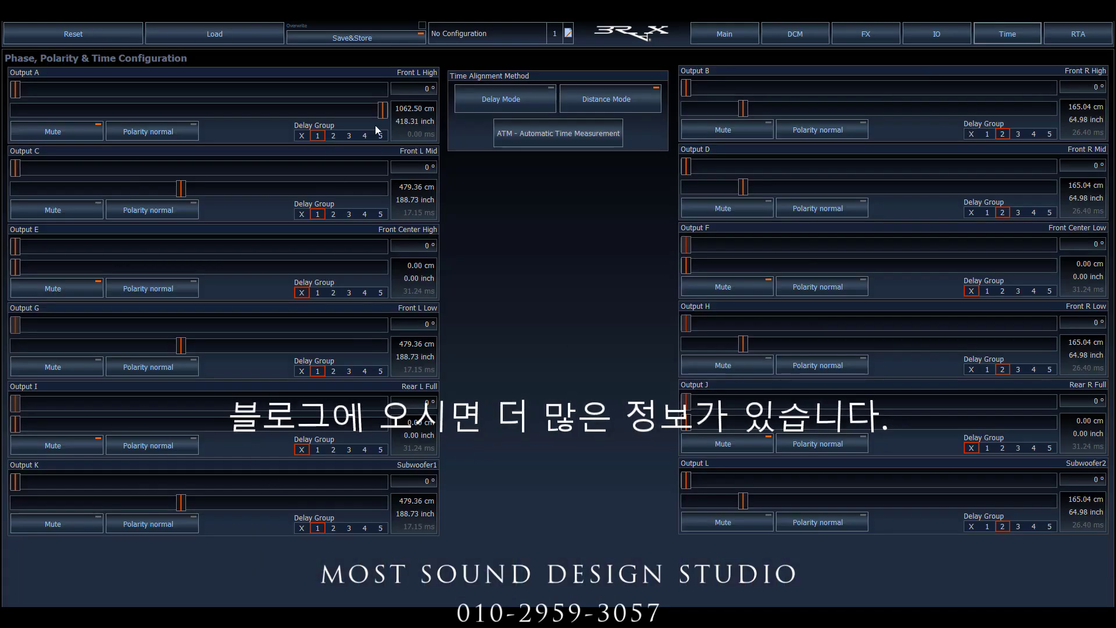
pyautogui.moveTo(384, 115); pyautogui.dragTo(3, 109)
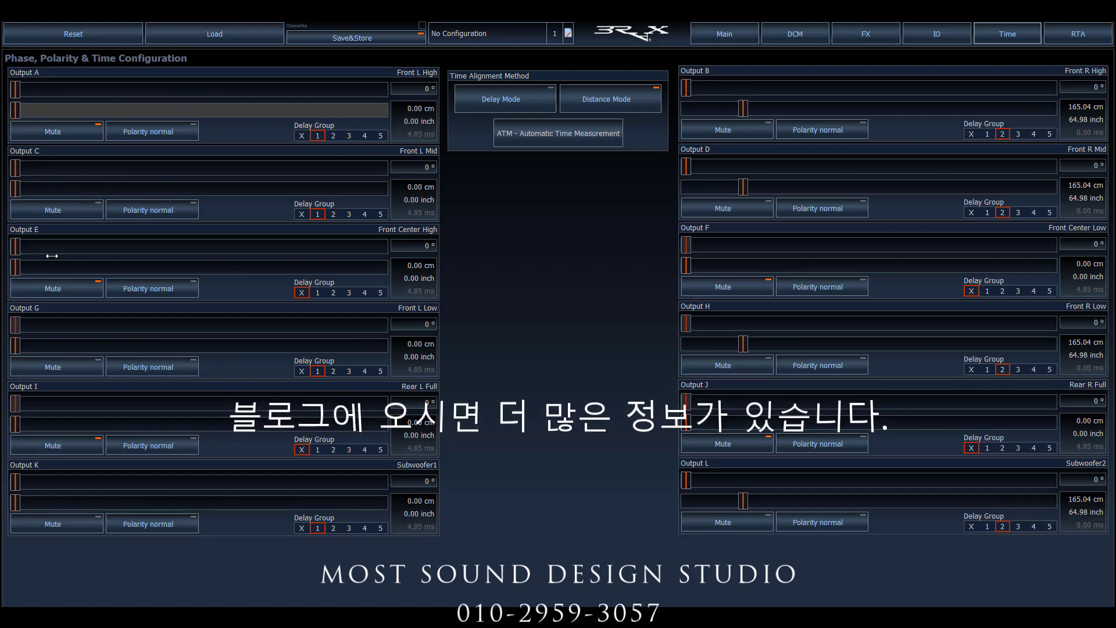
# - Set Front L High's distance to 484.85 cm in the main channel settings and compare it with the other delay group 1 outputs
pyautogui.click(728, 35)
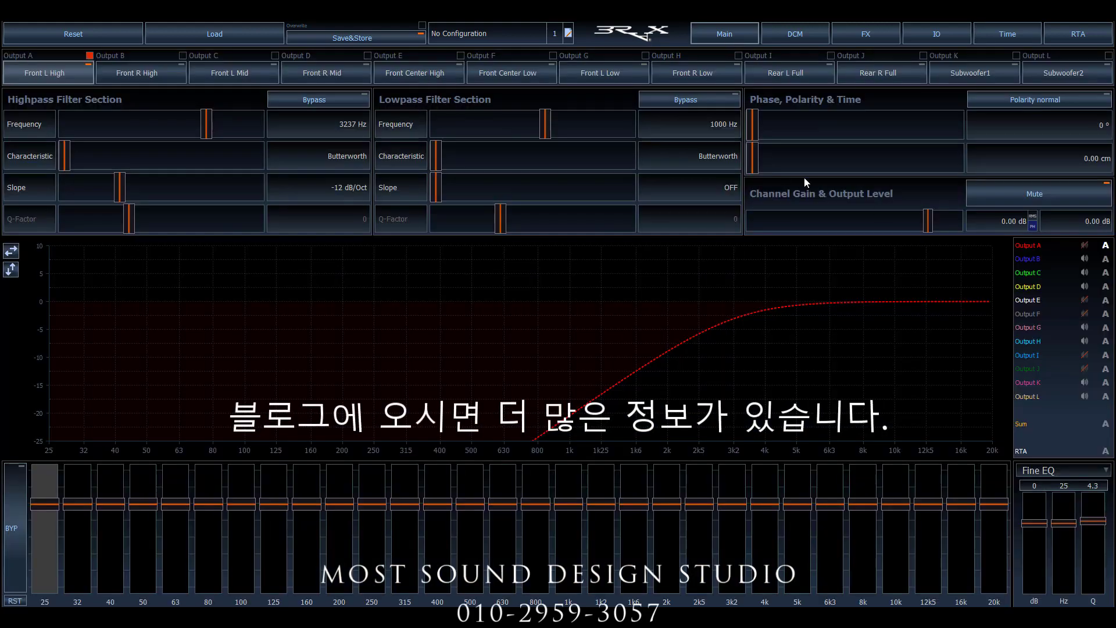
pyautogui.moveTo(758, 161); pyautogui.dragTo(848, 163)
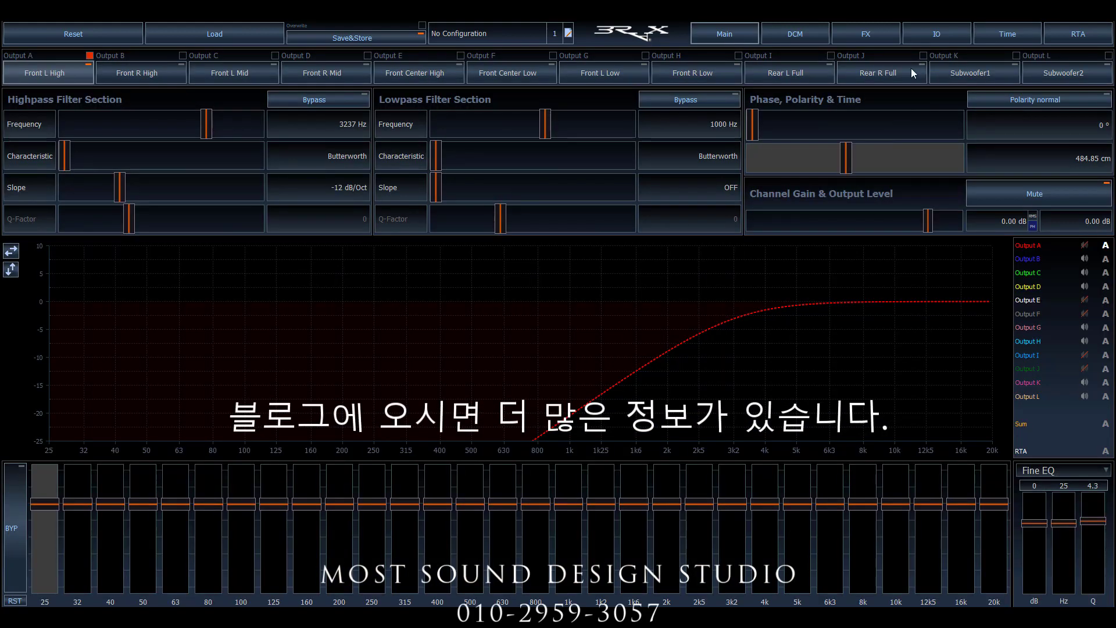
pyautogui.click(998, 35)
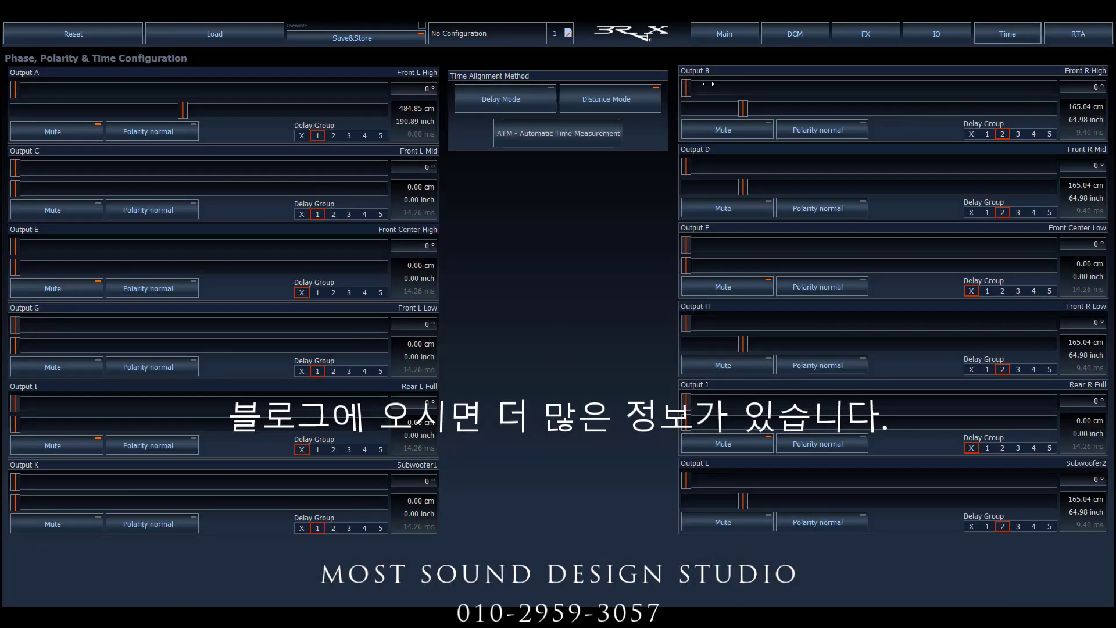
# - Recheck Front L High's distance in the main channel settings and reset it to 0 cm in the time configuration
pyautogui.click(728, 36)
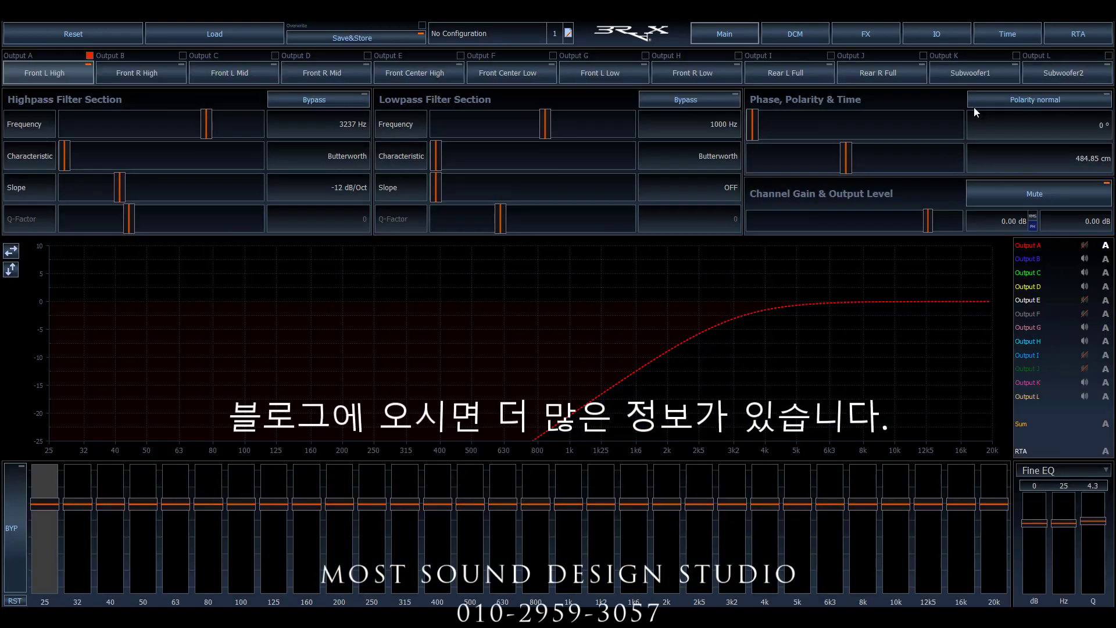
pyautogui.click(1008, 36)
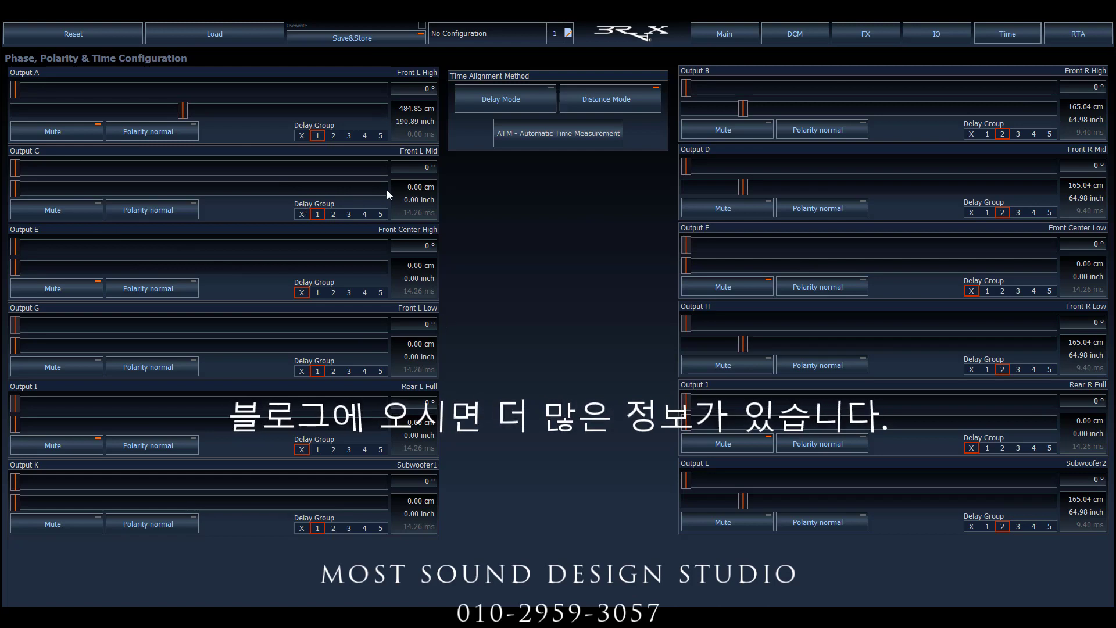
pyautogui.moveTo(183, 111); pyautogui.dragTo(15, 111)
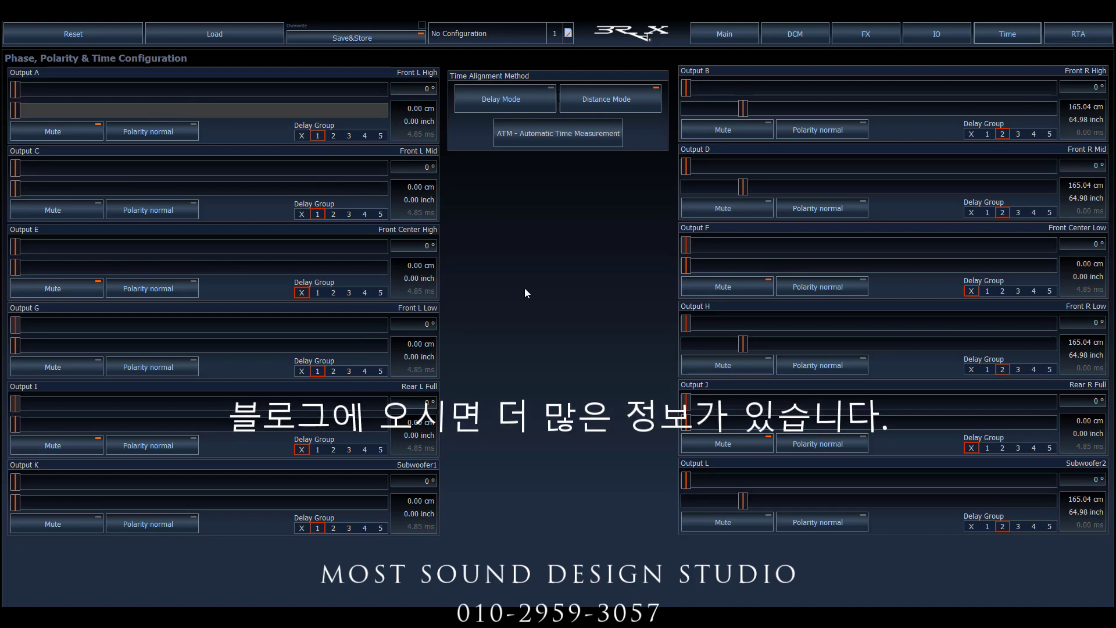